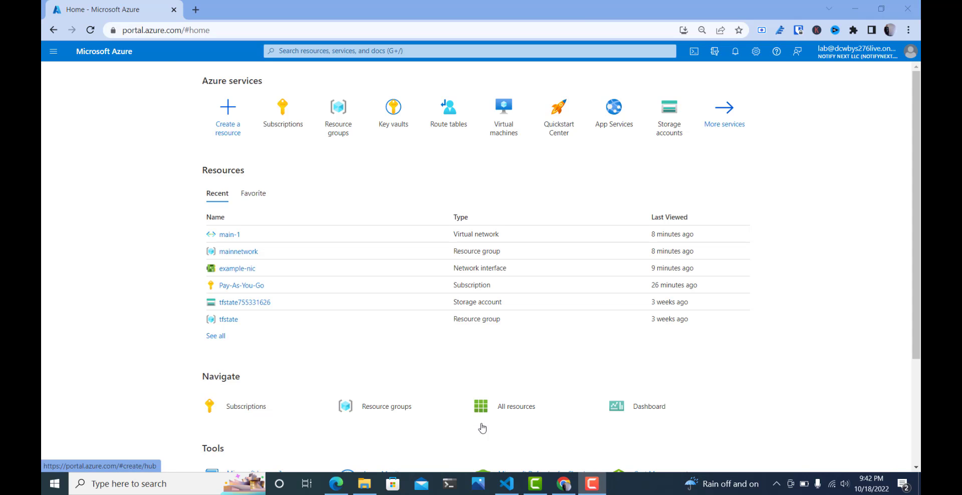
- Open the manual Bastion configuration for the main-1 virtual network in the mainnetwork resource group
{"action": "left_click", "coordinate": [238, 252]}
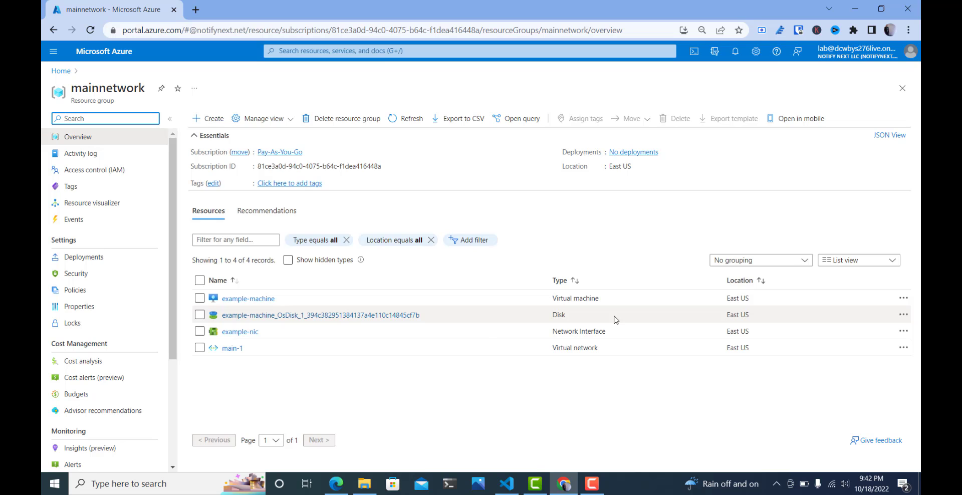
{"action": "left_click", "coordinate": [233, 350]}
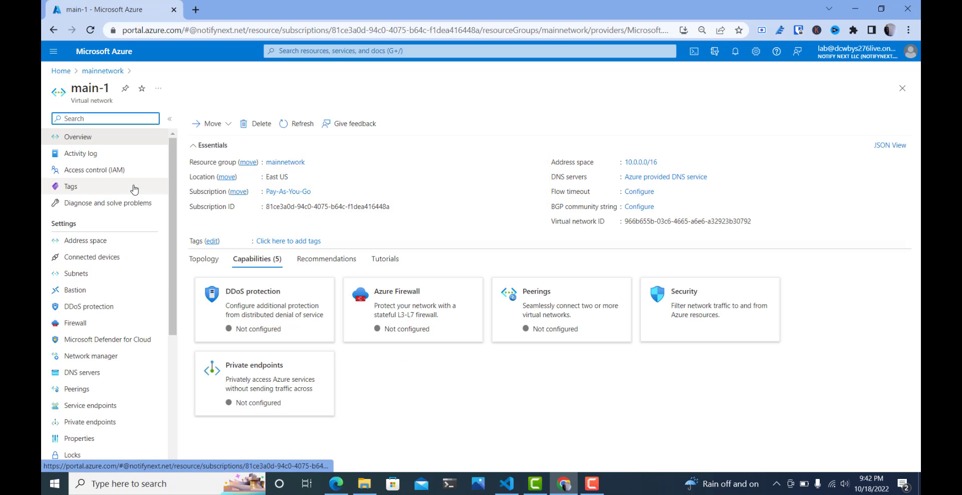
{"action": "left_click", "coordinate": [87, 294]}
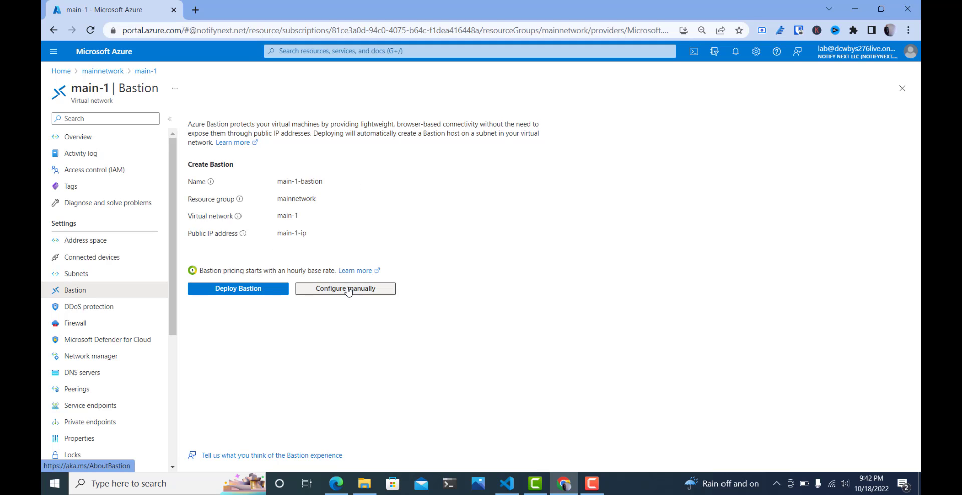
{"action": "left_click", "coordinate": [348, 290]}
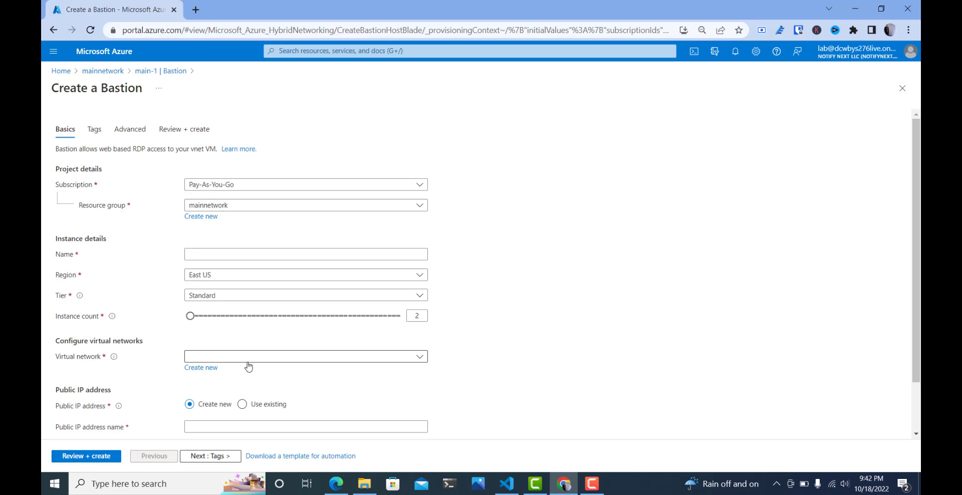
{"action": "left_click", "coordinate": [248, 360]}
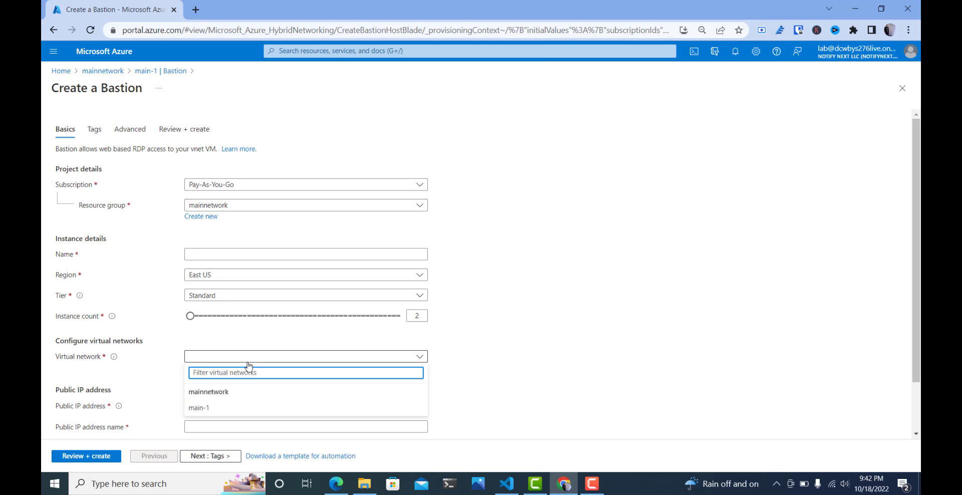
{"action": "left_click", "coordinate": [456, 351]}
{"action": "left_click", "coordinate": [314, 359]}
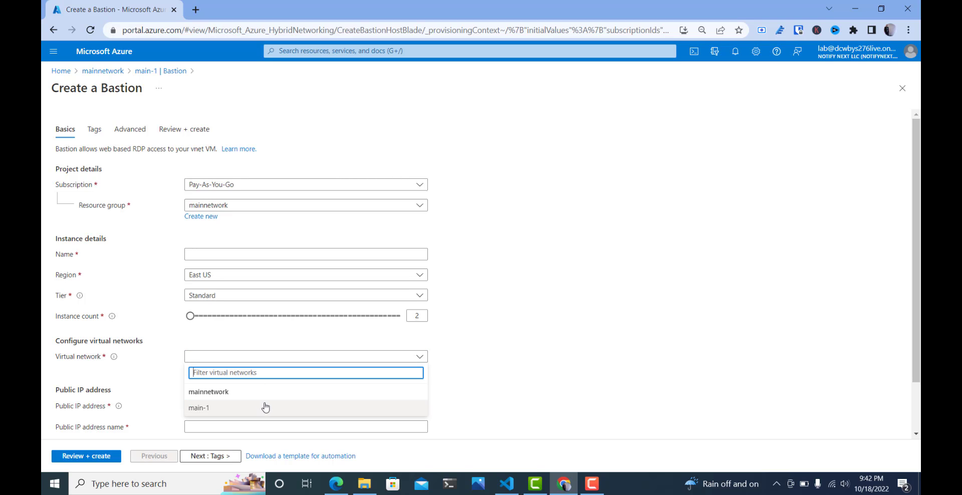
{"action": "left_click", "coordinate": [483, 358]}
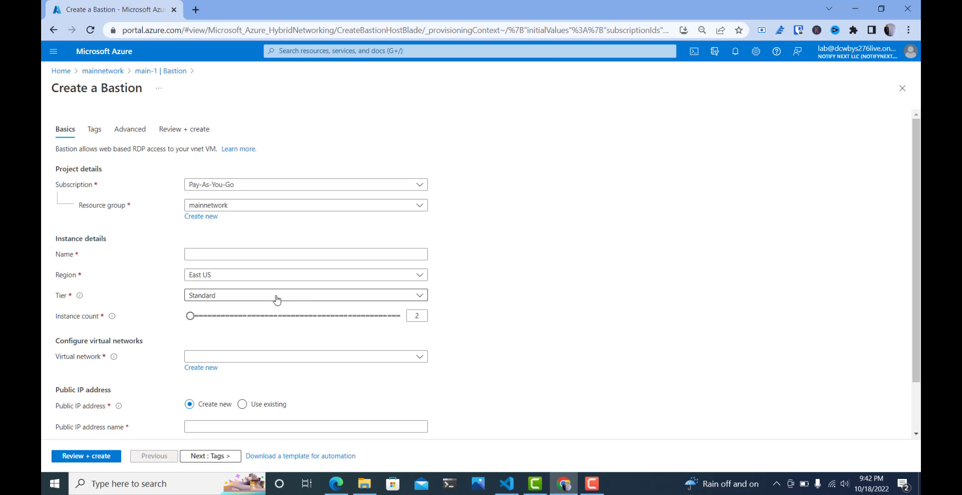
- Name the new Bastion instance Testvm-bastion
{"action": "left_click", "coordinate": [248, 254]}
{"action": "type", "text": "te"}
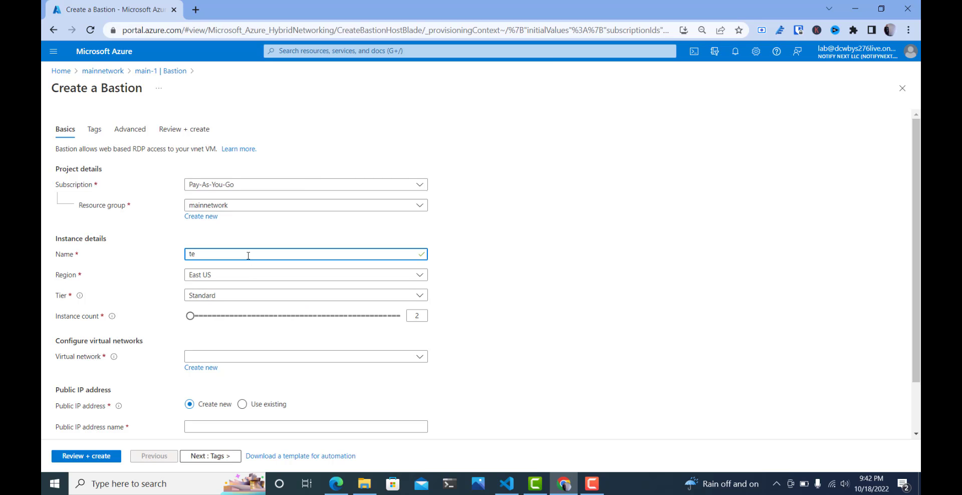
{"action": "key", "text": "BackSpace"}
{"action": "key", "text": "BackSpace"}
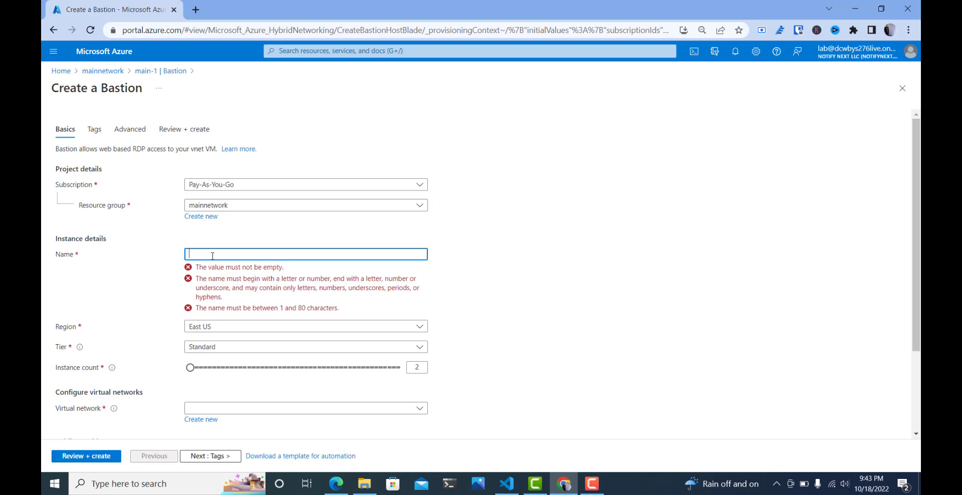
{"action": "type", "text": "Test"}
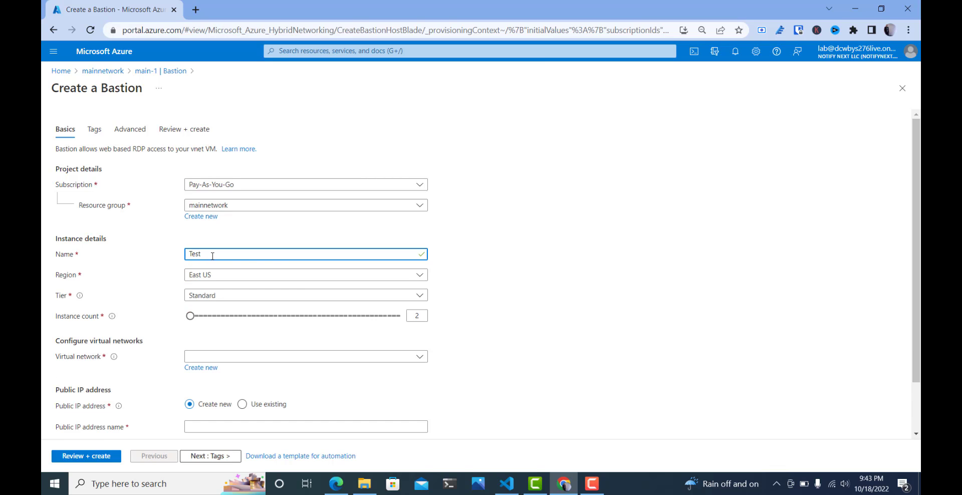
{"action": "type", "text": "vm-V"}
{"action": "type", "text": "astion"}
- Set the Bastion's instance count to 3
{"action": "double_click", "coordinate": [418, 316]}
{"action": "type", "text": "3"}
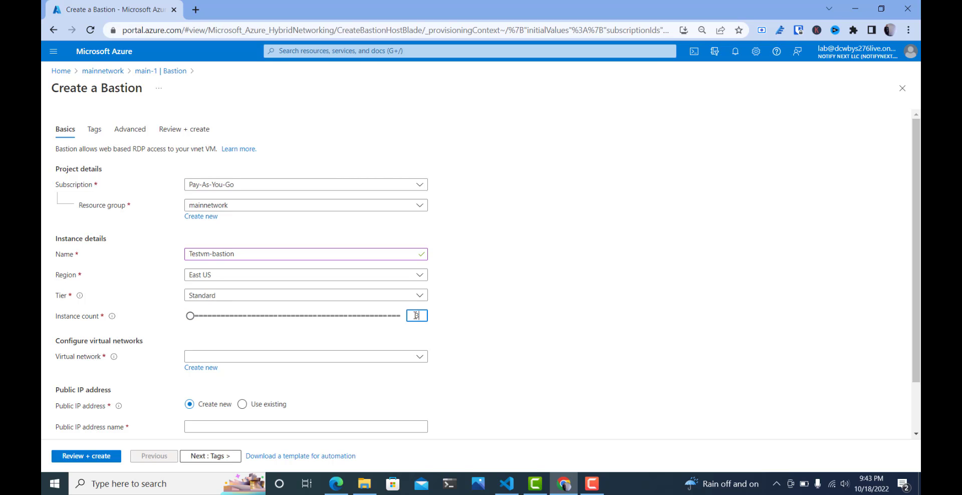
{"action": "left_click", "coordinate": [490, 316]}
- Assign the main-1 virtual network to the Bastion and check the subnet choices
{"action": "scroll", "coordinate": [241, 313], "scroll_direction": "down", "scroll_amount": 1}
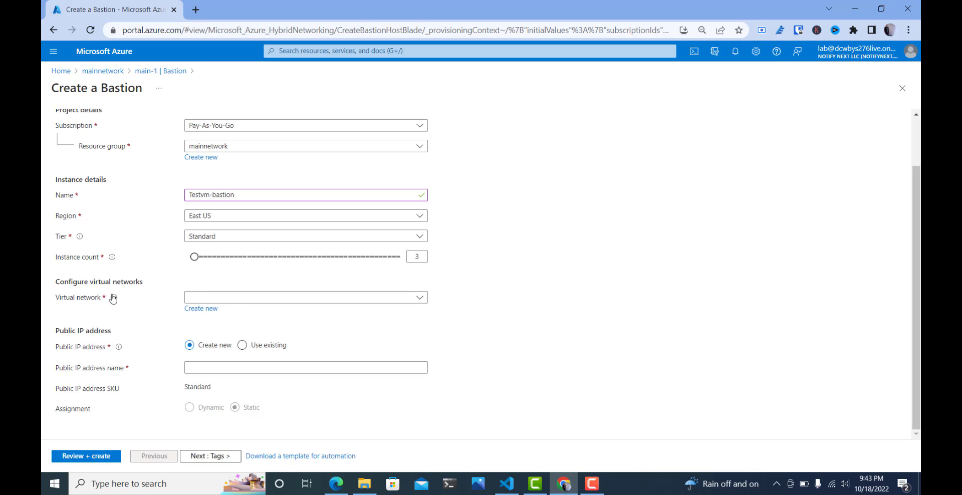
{"action": "mouse_move", "coordinate": [113, 297]}
{"action": "left_click", "coordinate": [271, 300]}
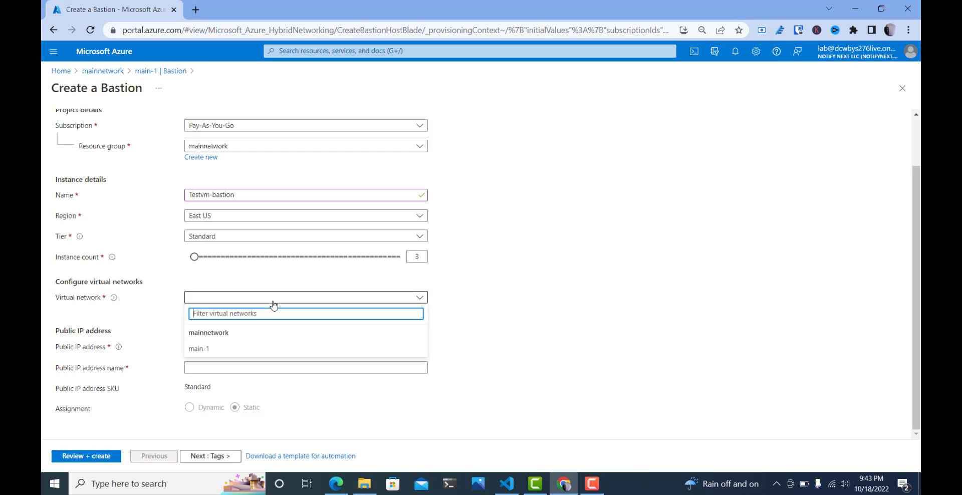
{"action": "left_click", "coordinate": [240, 350]}
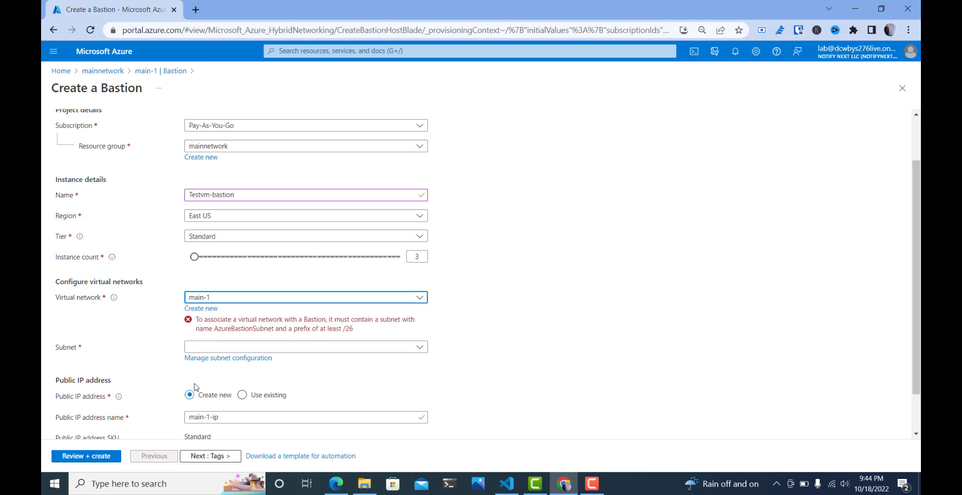
{"action": "left_click", "coordinate": [208, 347]}
{"action": "left_click", "coordinate": [170, 364]}
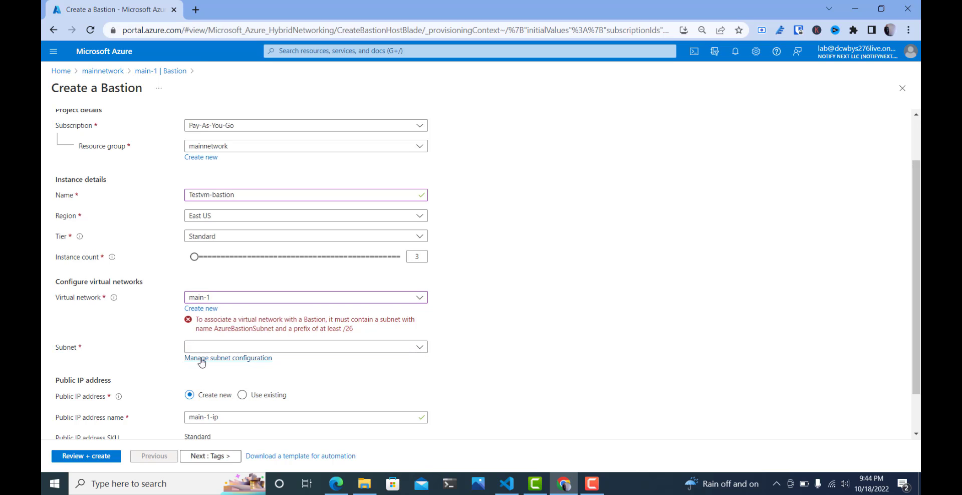
- Open the subnet configuration of main-1 and start adding a subnet named AzureBastionSubnet
{"action": "left_click", "coordinate": [206, 359]}
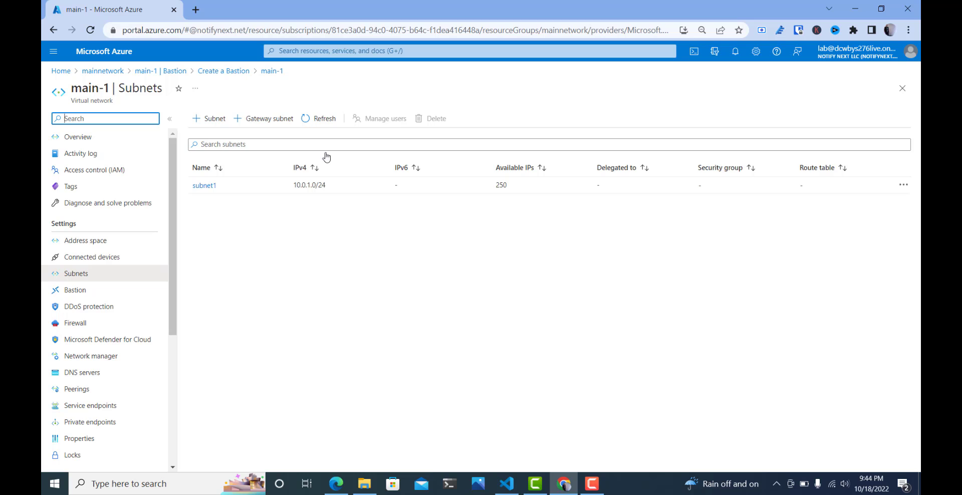
{"action": "left_click", "coordinate": [219, 123]}
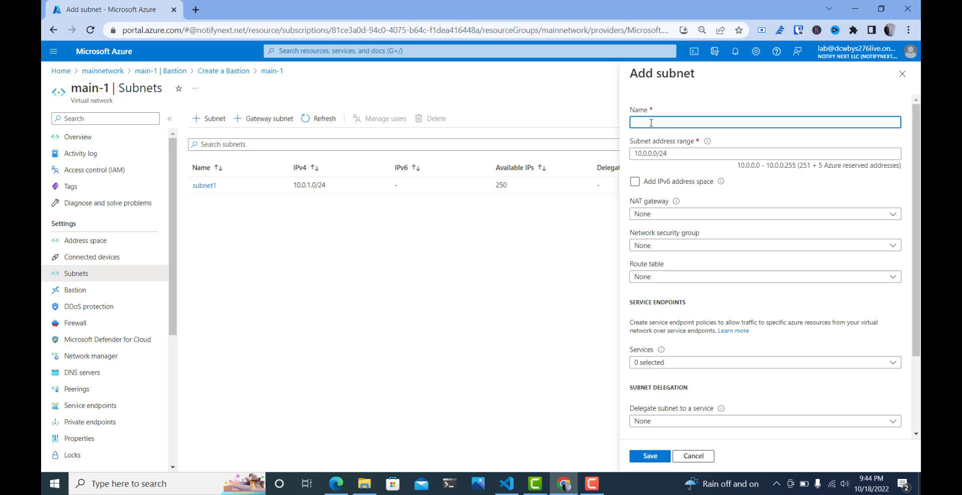
{"action": "type", "text": "AzureBastionSubnet"}
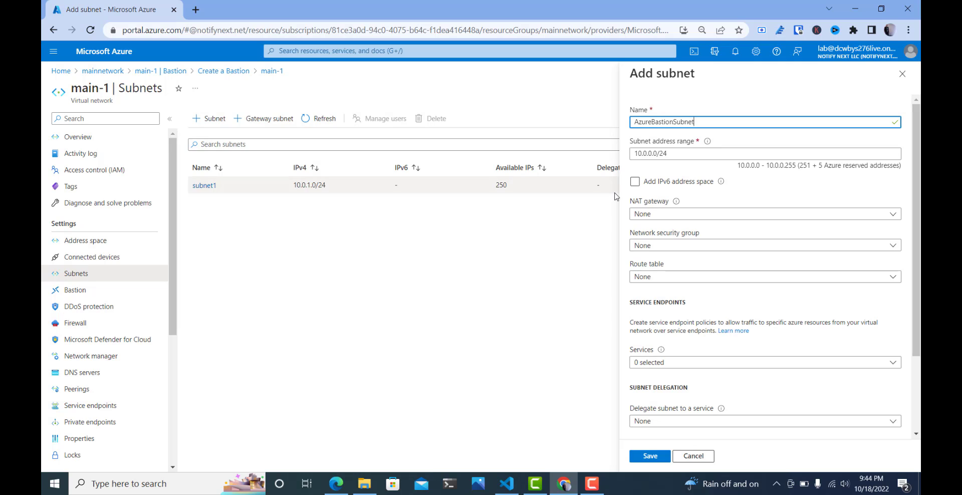
- Set the new subnet's address range to 10.0.2.0/24 and save the subnet
{"action": "left_click", "coordinate": [654, 155]}
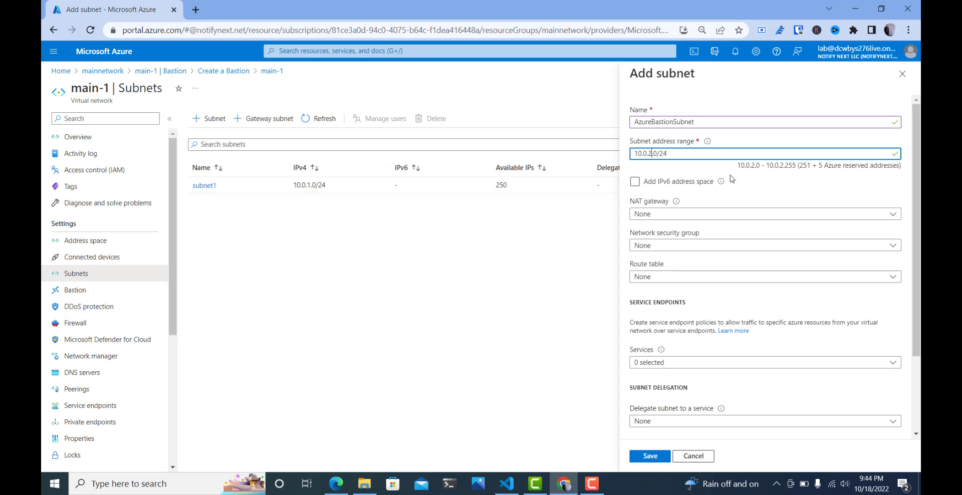
{"action": "scroll", "coordinate": [732, 178], "scroll_direction": "down", "scroll_amount": 3}
{"action": "scroll", "coordinate": [731, 180], "scroll_direction": "up", "scroll_amount": 3}
{"action": "left_click", "coordinate": [646, 457]}
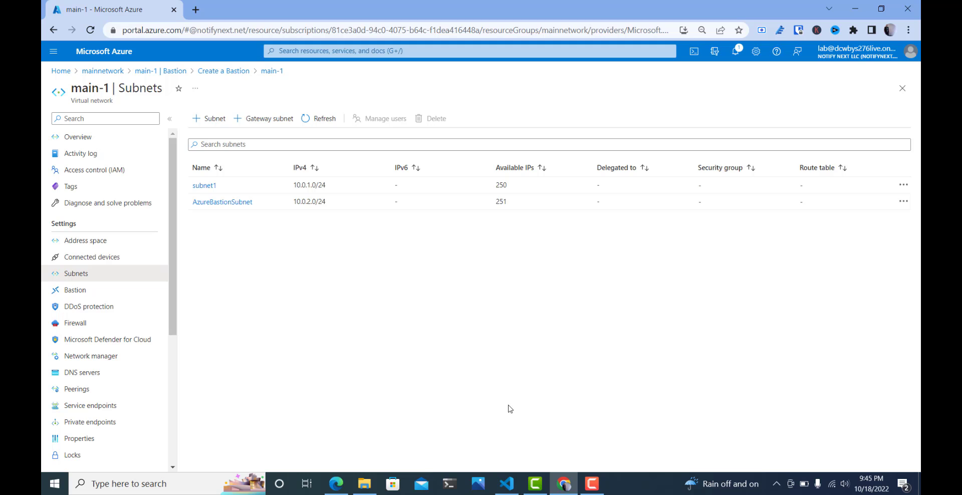
- Return to the Bastion form, review and create the Bastion with the new public IP main-1-ip, and open the deployed resource
{"action": "left_click", "coordinate": [219, 72]}
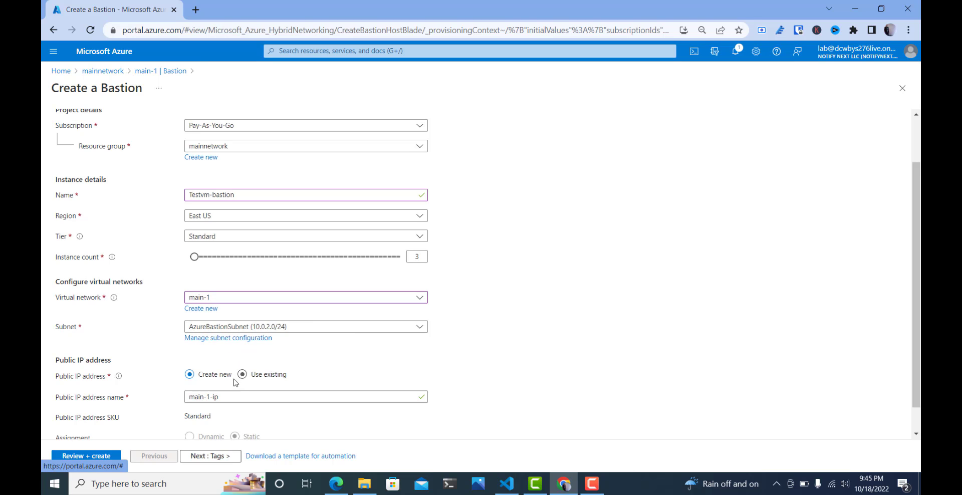
{"action": "scroll", "coordinate": [215, 391], "scroll_direction": "down", "scroll_amount": 1}
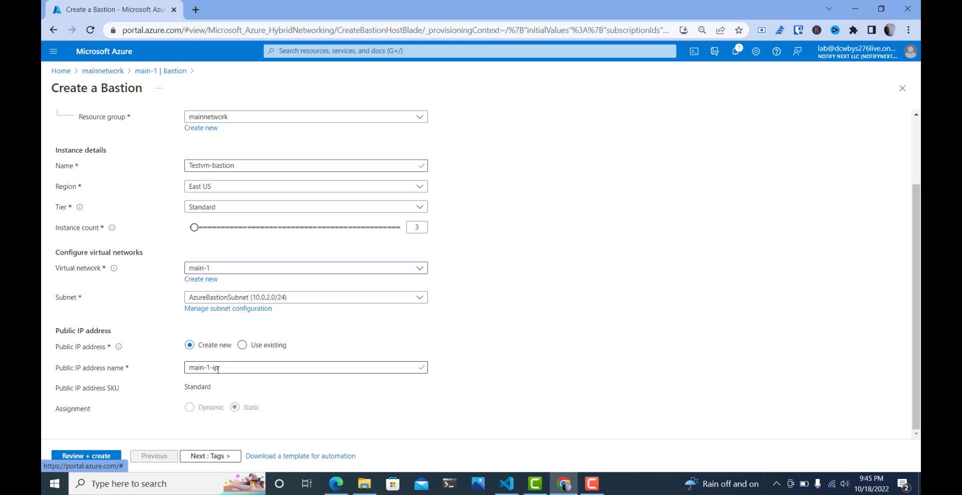
{"action": "left_click_drag", "start_coordinate": [217, 369], "coordinate": [172, 372]}
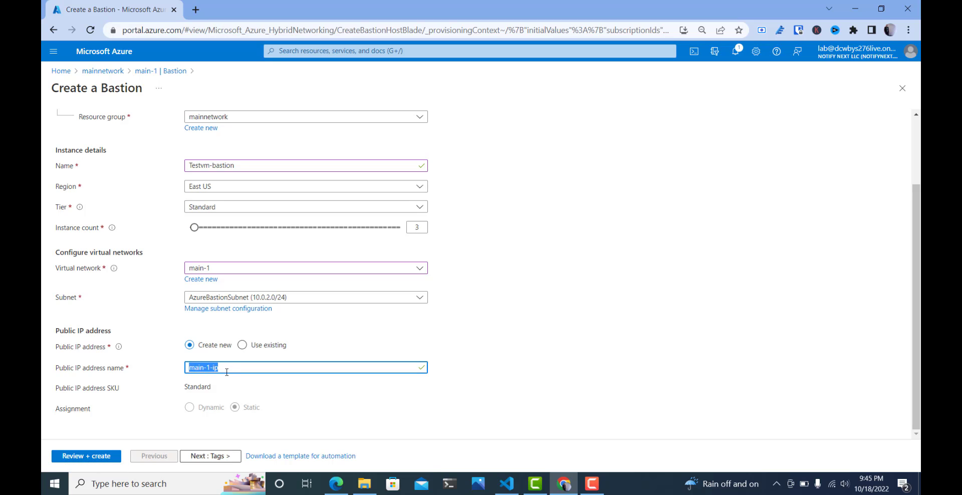
{"action": "left_click", "coordinate": [84, 457]}
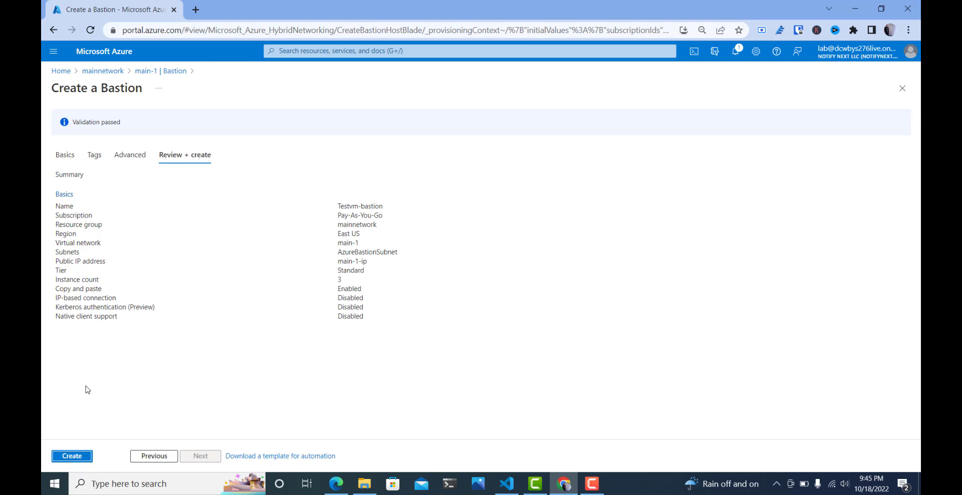
{"action": "left_click", "coordinate": [74, 457]}
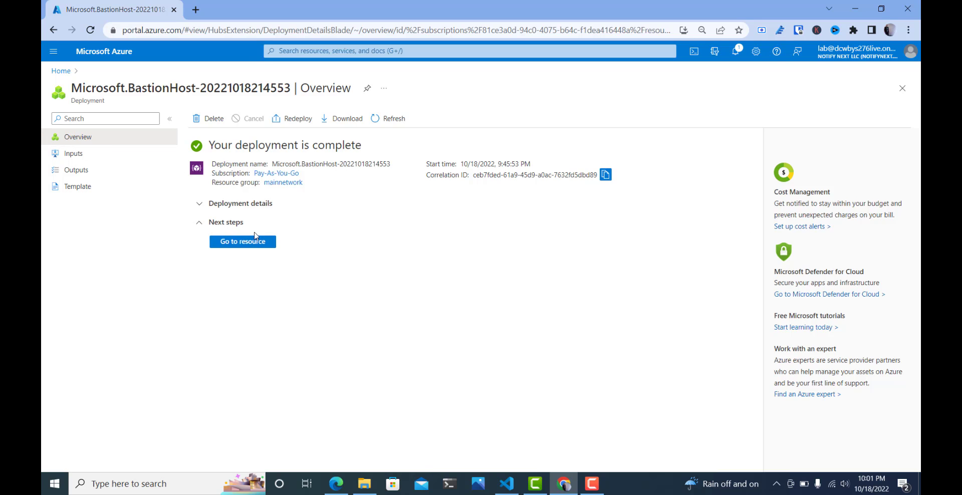
{"action": "left_click", "coordinate": [255, 241]}
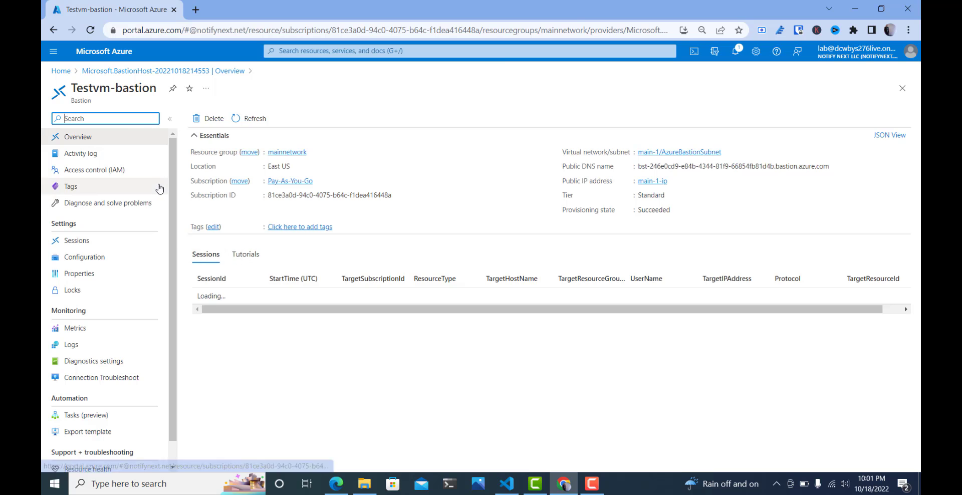
- Open the connection page of the example-machine virtual machine in the mainnetwork resource group
{"action": "left_click", "coordinate": [65, 74]}
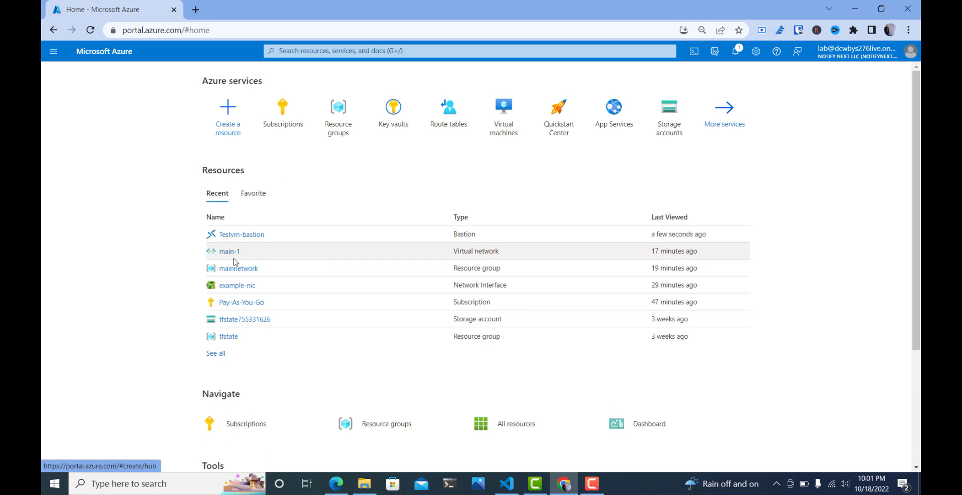
{"action": "left_click", "coordinate": [232, 271]}
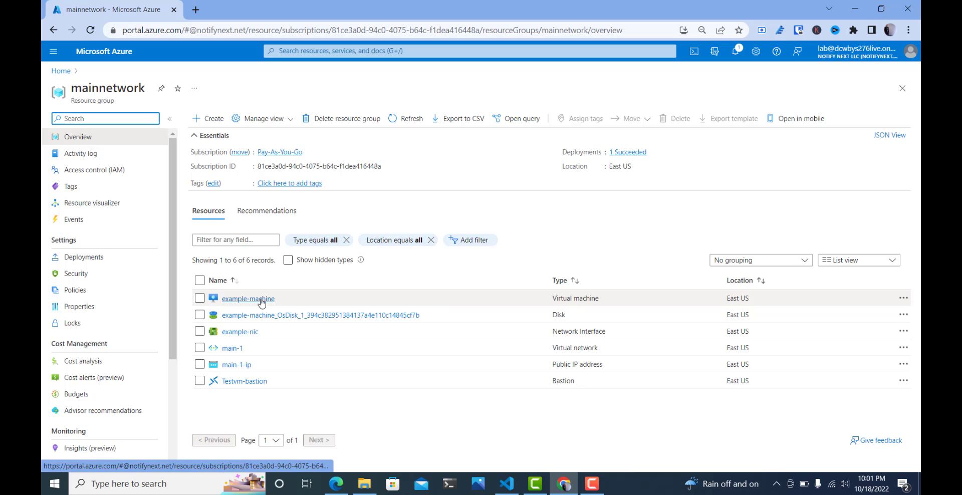
{"action": "mouse_move", "coordinate": [261, 303]}
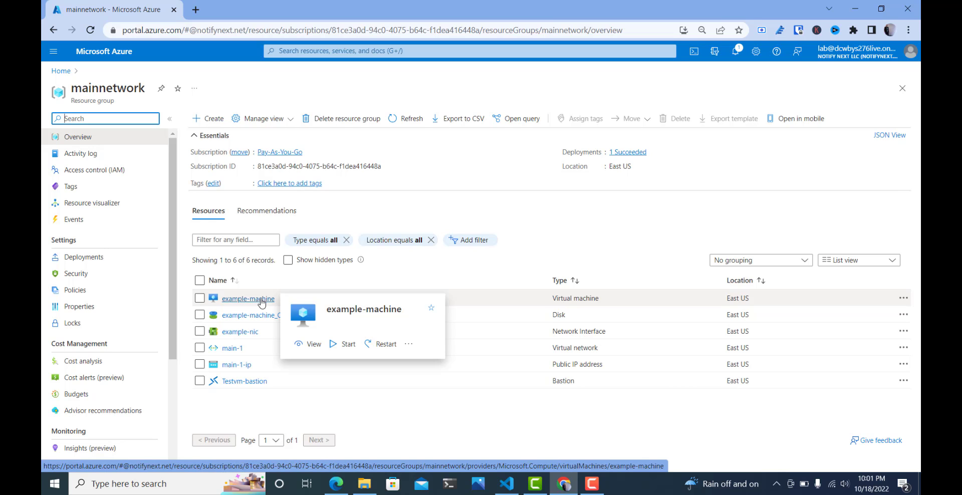
{"action": "left_click", "coordinate": [261, 300]}
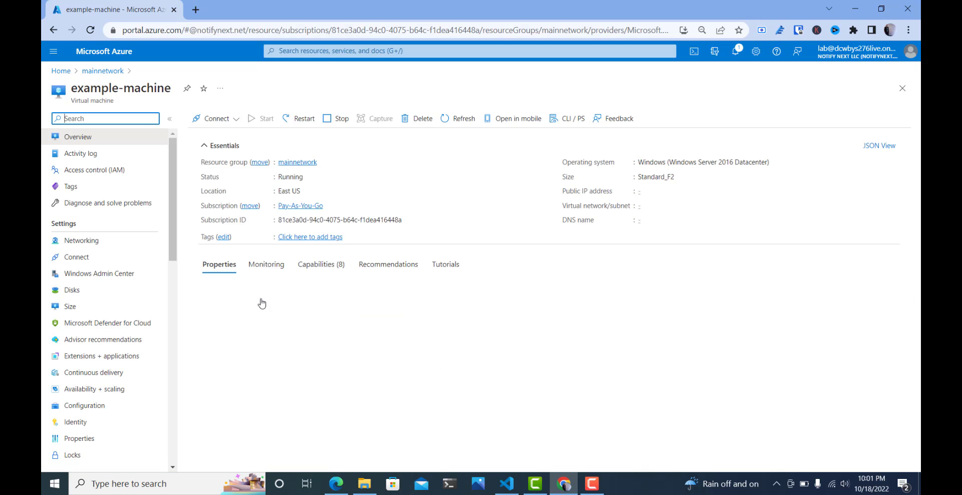
{"action": "left_click", "coordinate": [91, 258]}
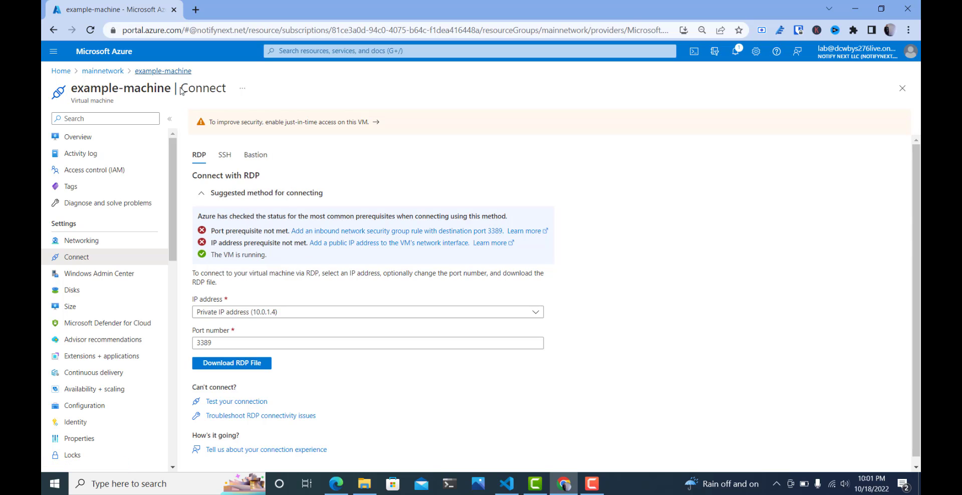
- Open the mainnetwork resource group in a second browser tab and inspect example-machine's networking settings
{"action": "middle_click", "coordinate": [110, 76]}
{"action": "left_click", "coordinate": [245, 10]}
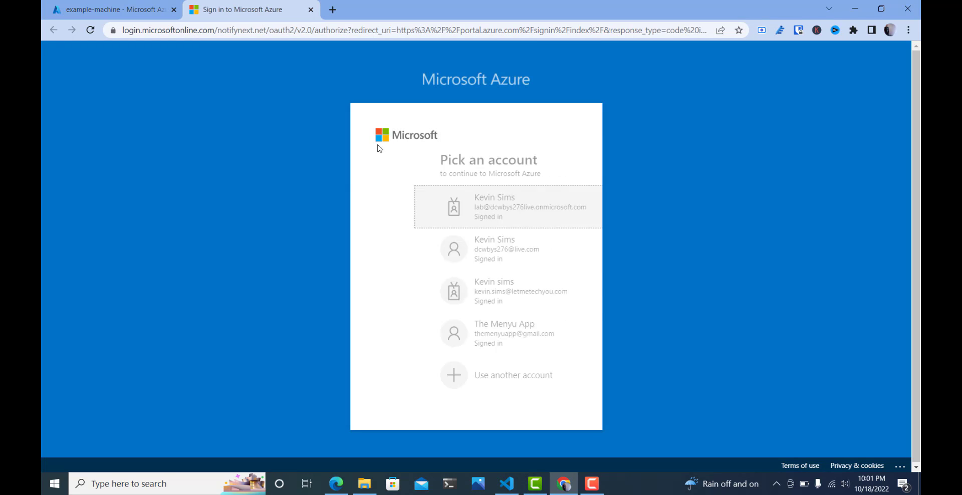
{"action": "left_click", "coordinate": [515, 220]}
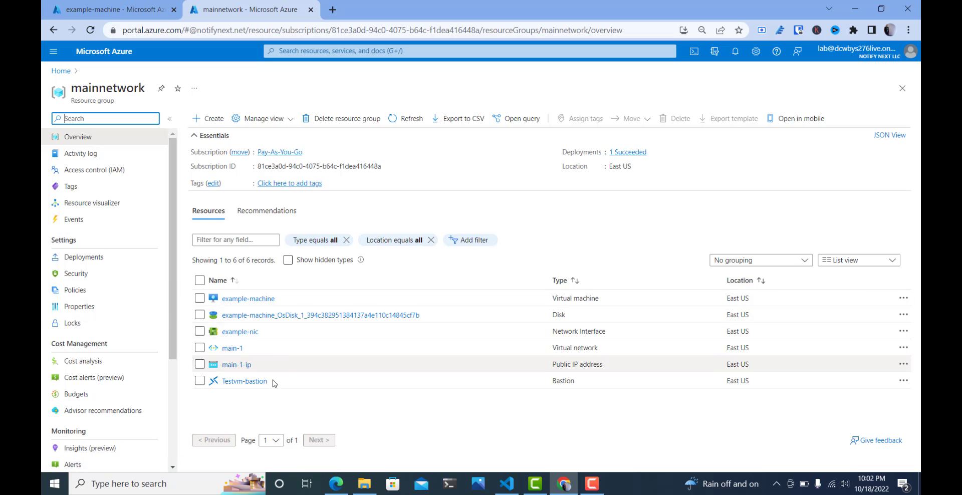
{"action": "left_click", "coordinate": [253, 299]}
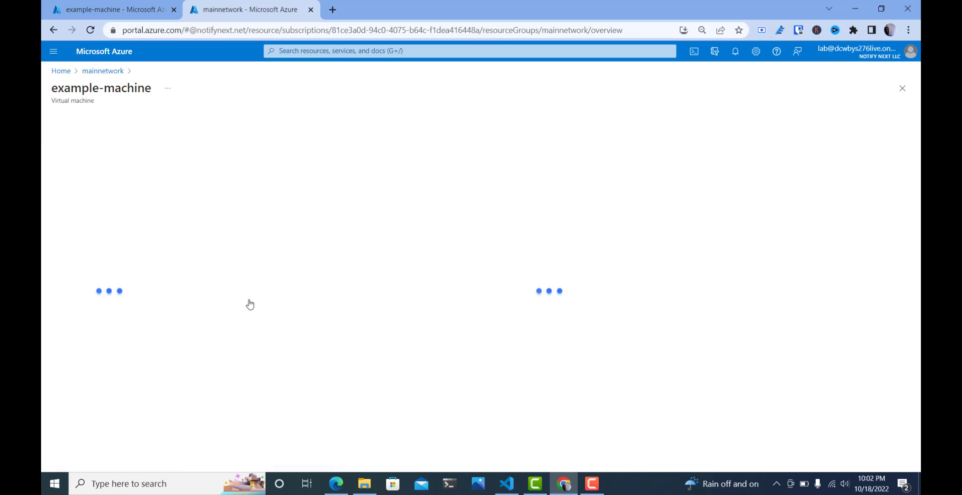
{"action": "left_click", "coordinate": [125, 242]}
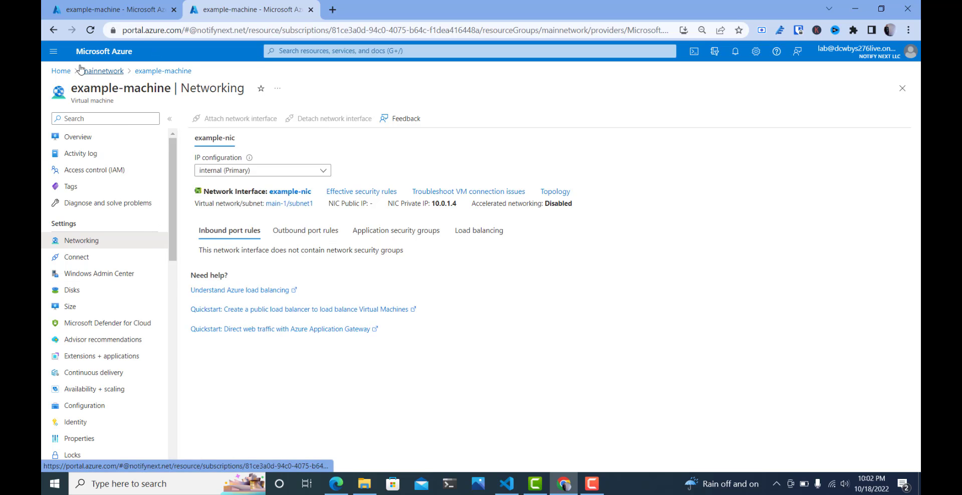
- Return to the first browser tab, open the main-1 virtual network in the mainnetwork resource group and look through its settings
{"action": "left_click", "coordinate": [92, 11]}
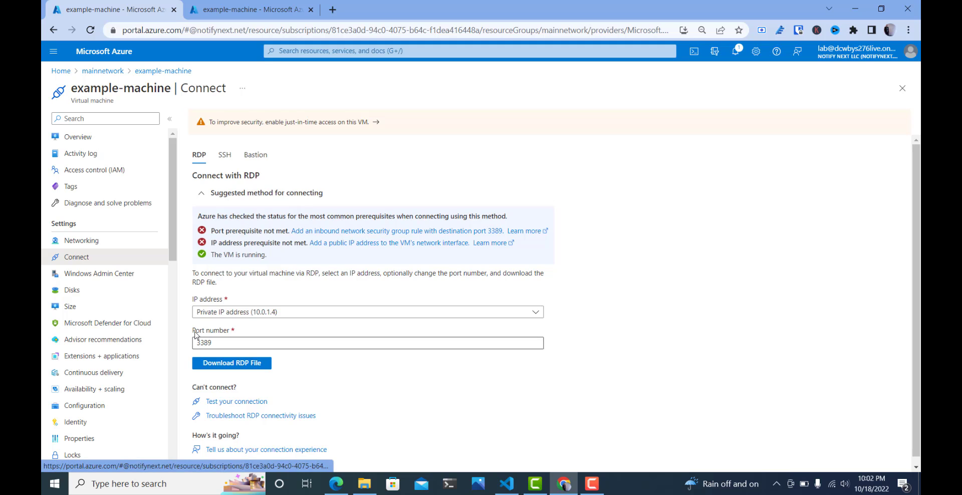
{"action": "left_click", "coordinate": [61, 71]}
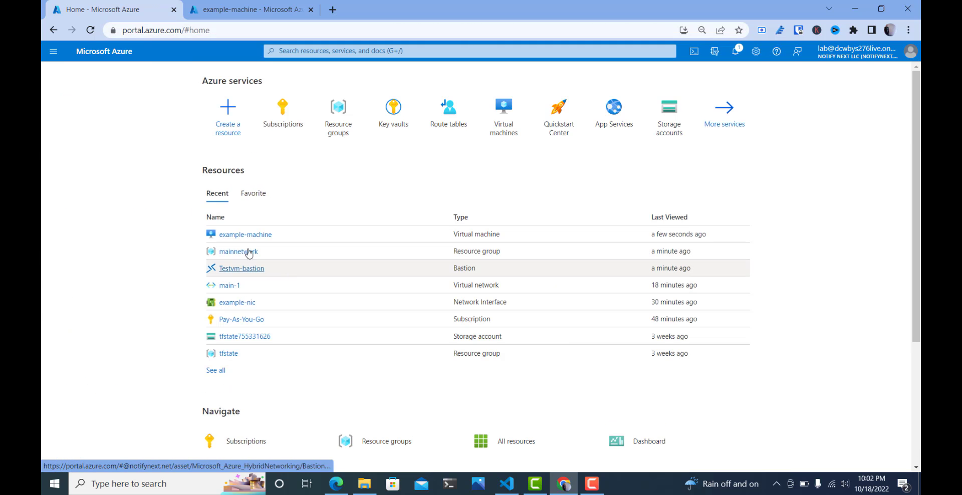
{"action": "left_click", "coordinate": [245, 257]}
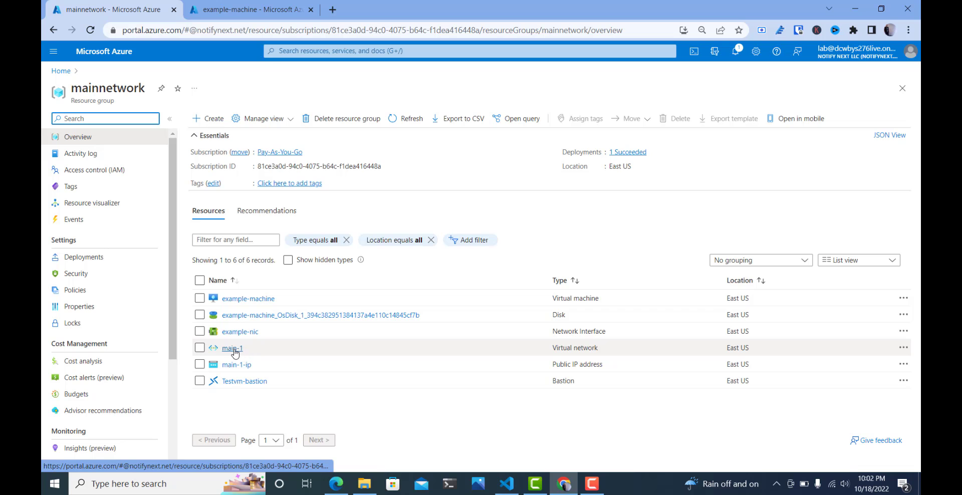
{"action": "left_click", "coordinate": [236, 349]}
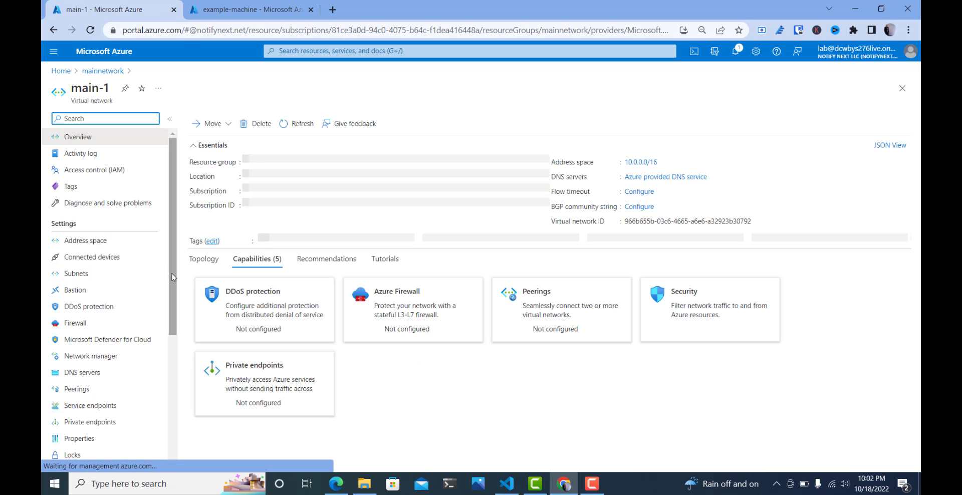
{"action": "scroll", "coordinate": [169, 300], "scroll_direction": "down", "scroll_amount": 4}
{"action": "scroll", "coordinate": [169, 320], "scroll_direction": "up", "scroll_amount": 3}
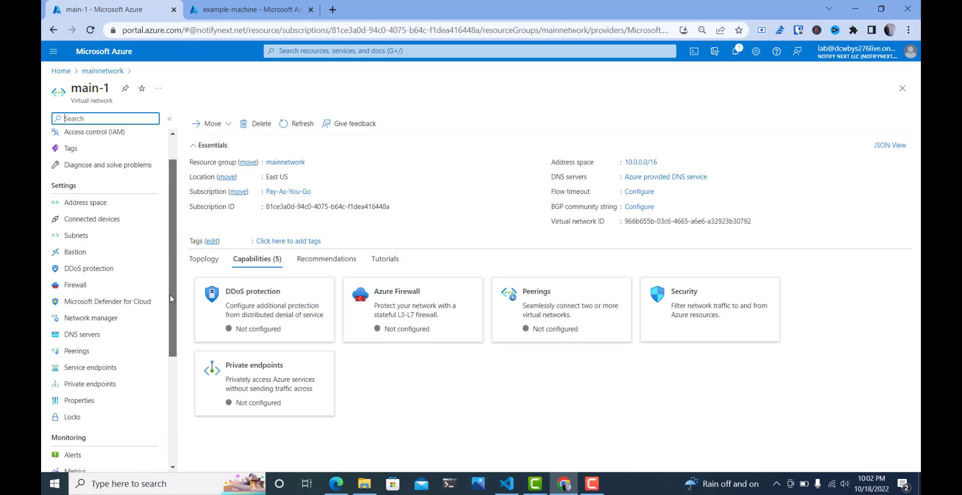
{"action": "scroll", "coordinate": [170, 307], "scroll_direction": "up", "scroll_amount": 2}
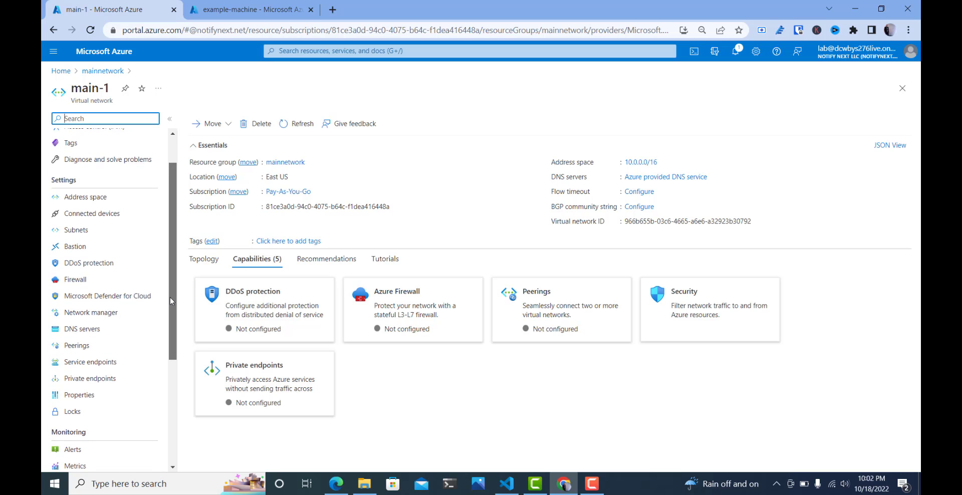
- Start creating a new resource, search the marketplace for "network security group" and open the creation form for Microsoft's Network security group
{"action": "left_click", "coordinate": [60, 70]}
{"action": "left_click", "coordinate": [238, 126]}
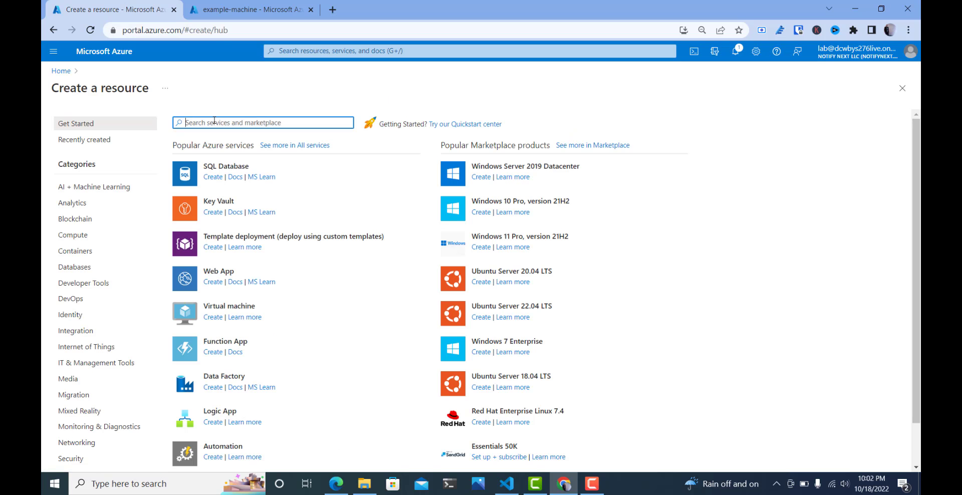
{"action": "type", "text": "network securi"}
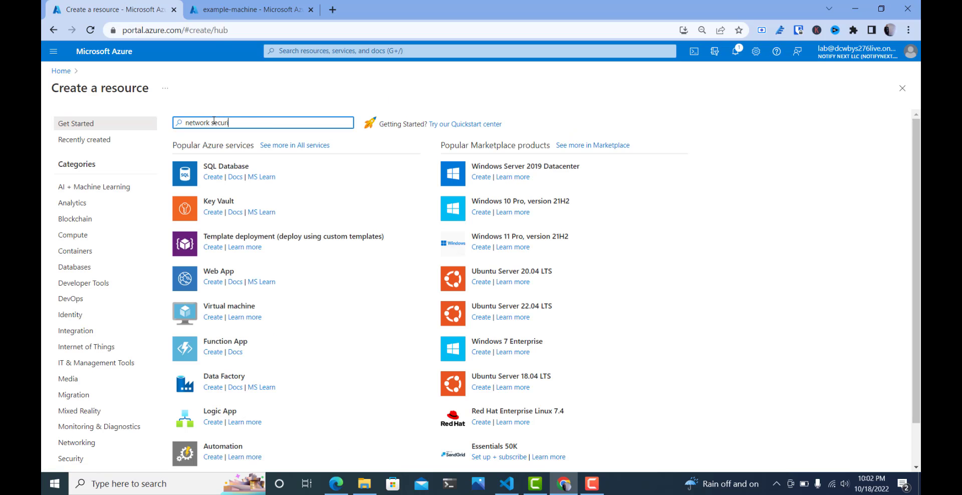
{"action": "type", "text": "ty  group"}
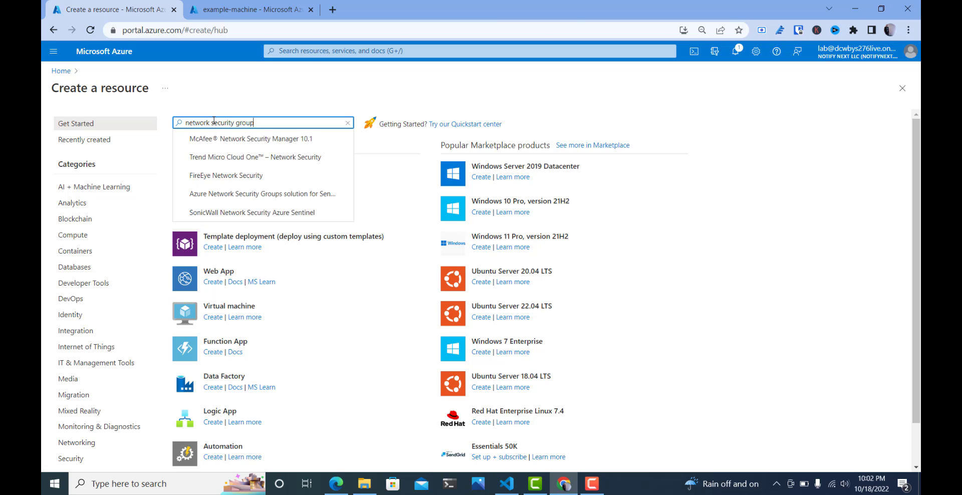
{"action": "key", "text": "Return"}
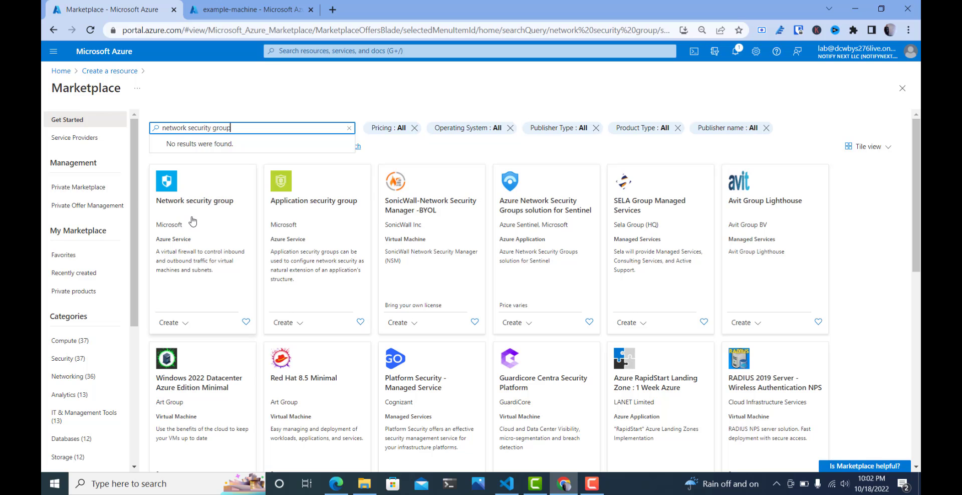
{"action": "left_click", "coordinate": [214, 220]}
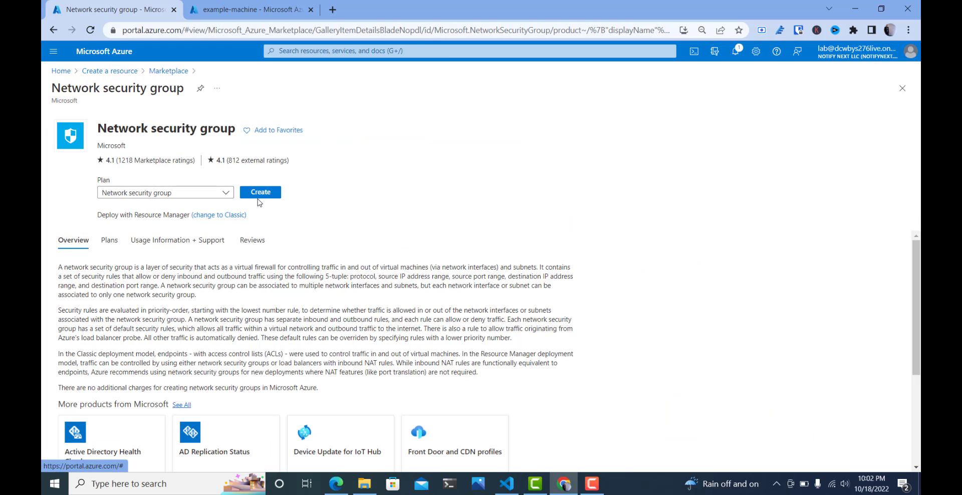
{"action": "left_click", "coordinate": [258, 195]}
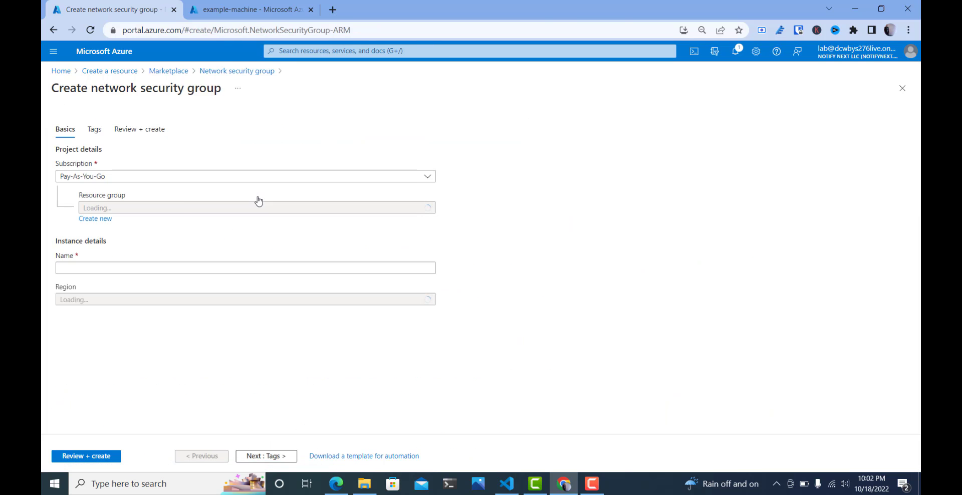
- Create the network security group in the mainnetwork resource group with the name rdpbastionallow
{"action": "left_click", "coordinate": [225, 186]}
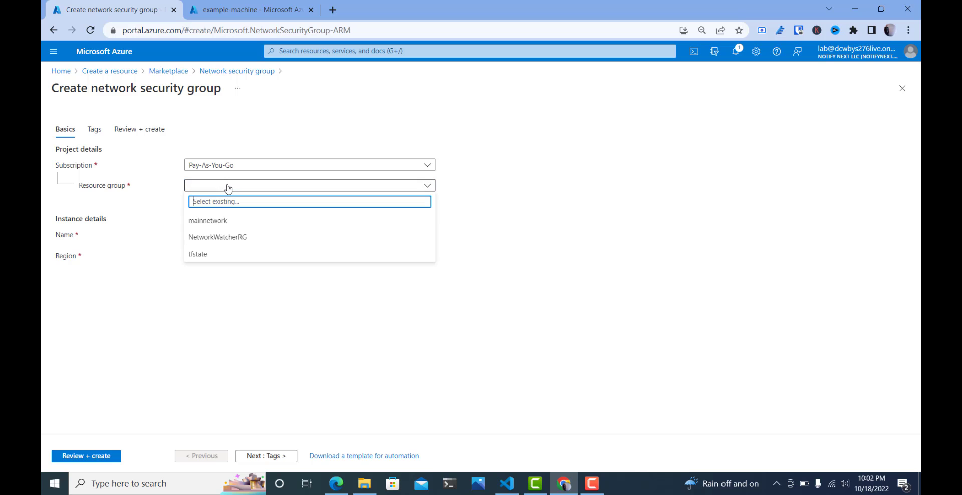
{"action": "left_click", "coordinate": [232, 221]}
{"action": "left_click", "coordinate": [229, 238]}
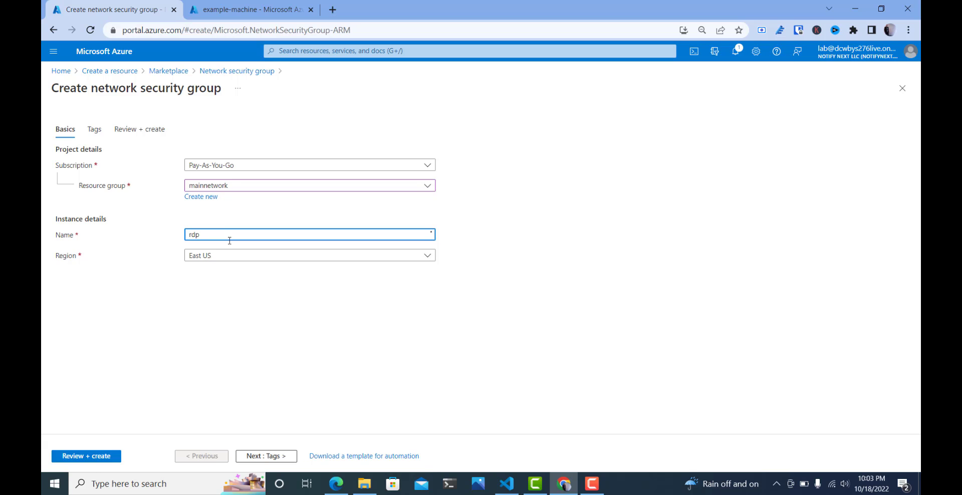
{"action": "type", "text": "rdpbastionallow"}
{"action": "left_click", "coordinate": [86, 456]}
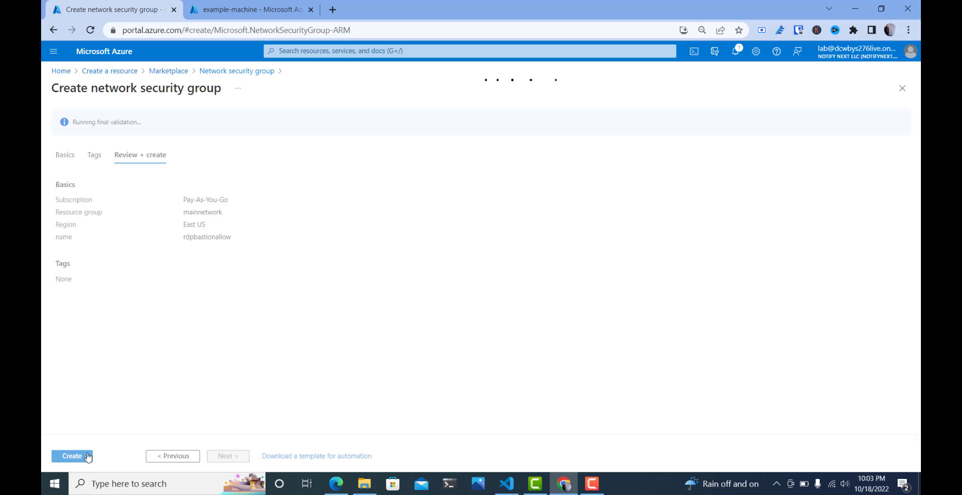
{"action": "left_click", "coordinate": [89, 456]}
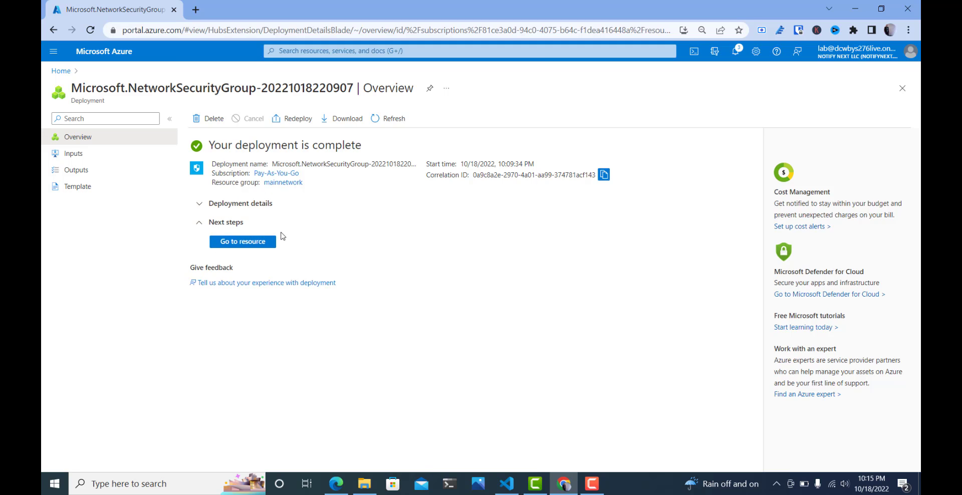
- Open the deployed network security group and start a new inbound security rule with IP Addresses as its source
{"action": "left_click", "coordinate": [238, 244]}
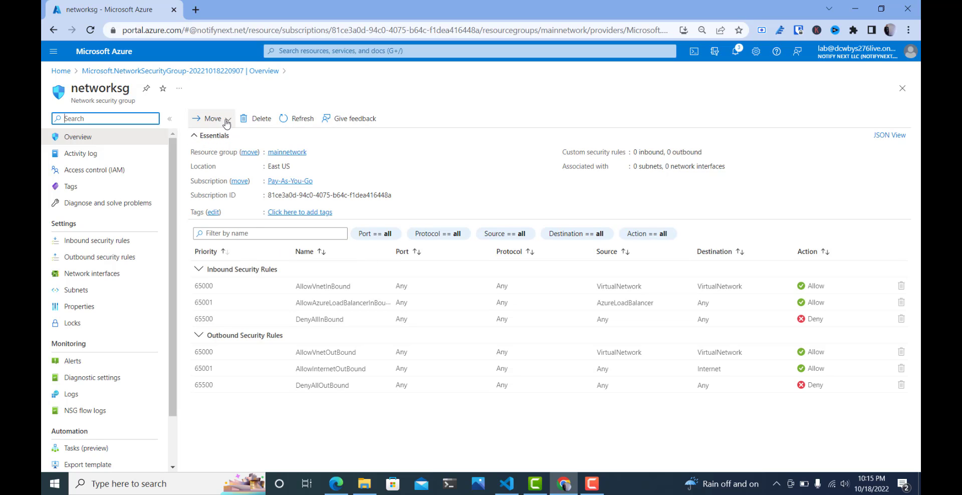
{"action": "left_click", "coordinate": [108, 242]}
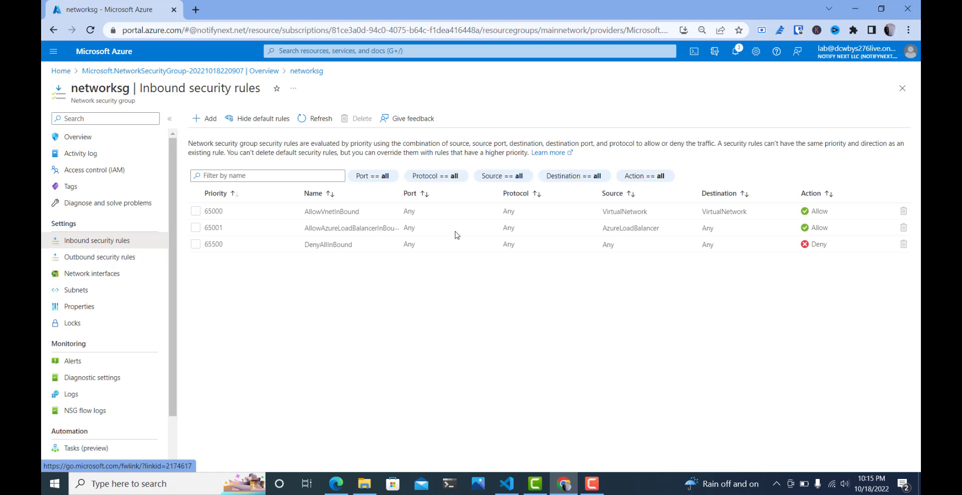
{"action": "left_click", "coordinate": [209, 118]}
{"action": "left_click", "coordinate": [680, 125]}
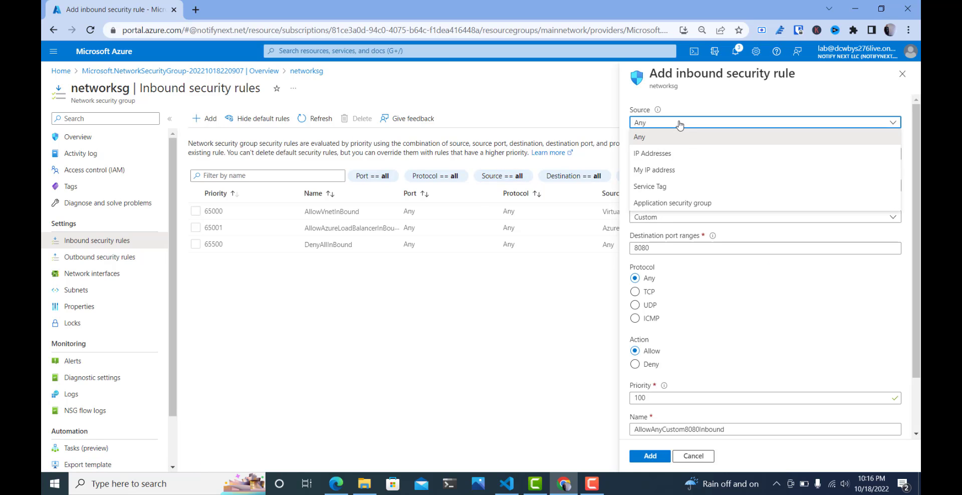
{"action": "left_click", "coordinate": [671, 156]}
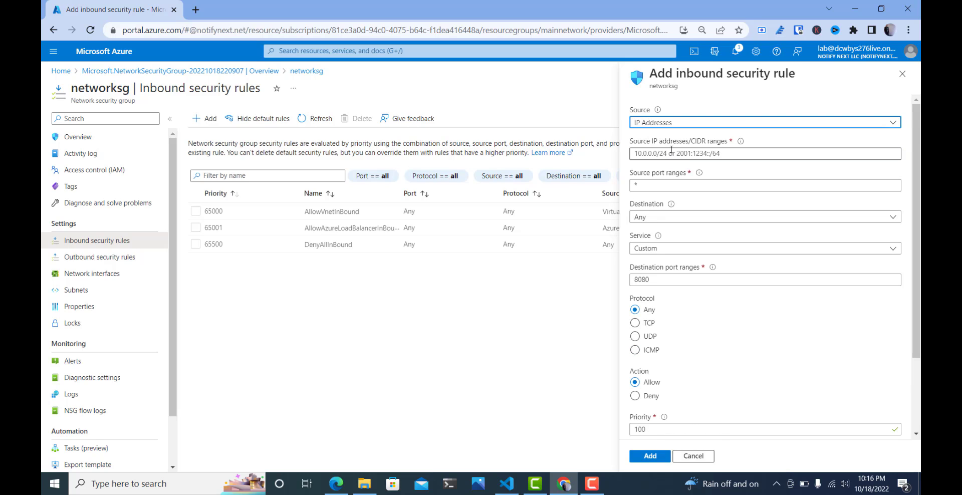
- Set the inbound rule's source IP range to 10.2.0.0/24
{"action": "left_click", "coordinate": [671, 151]}
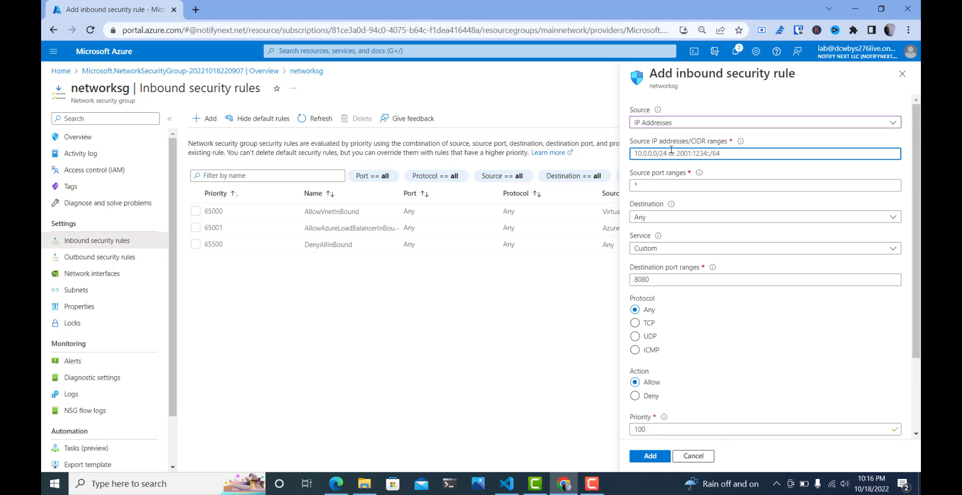
{"action": "type", "text": "10."}
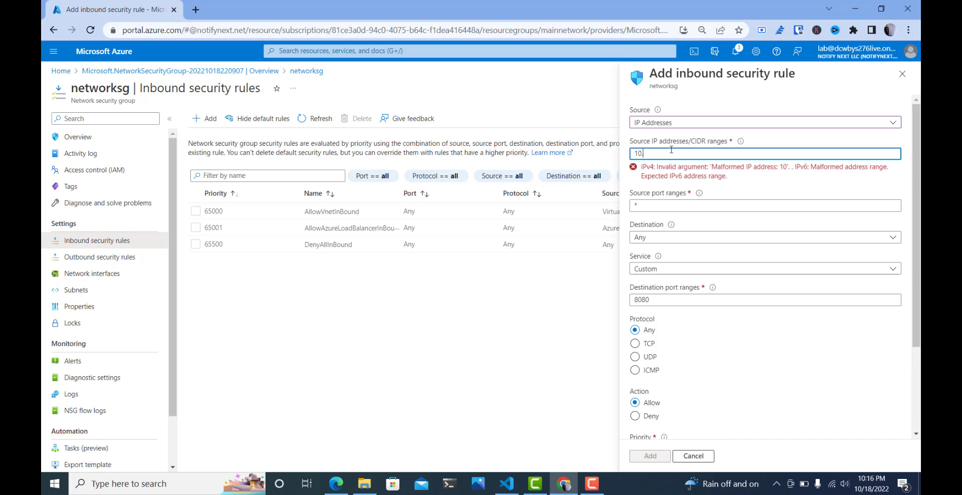
{"action": "type", "text": "2.0/0/24"}
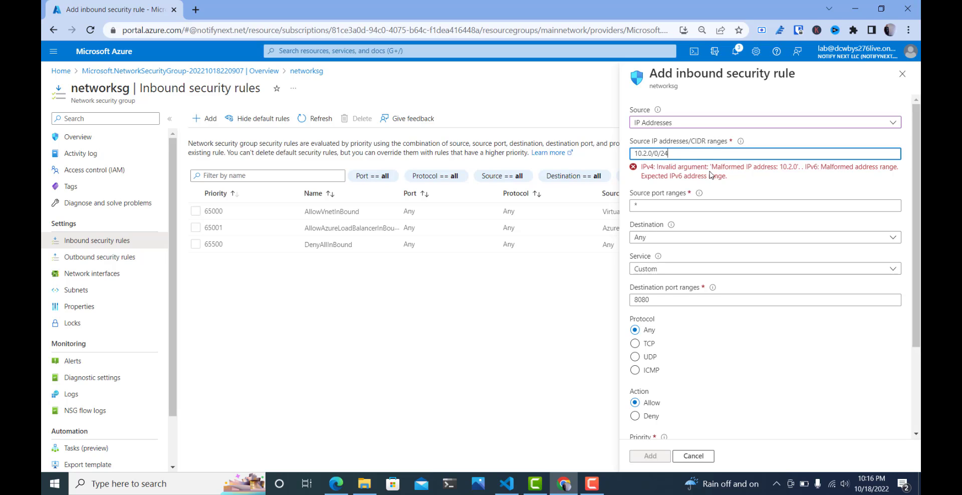
{"action": "left_click", "coordinate": [729, 179]}
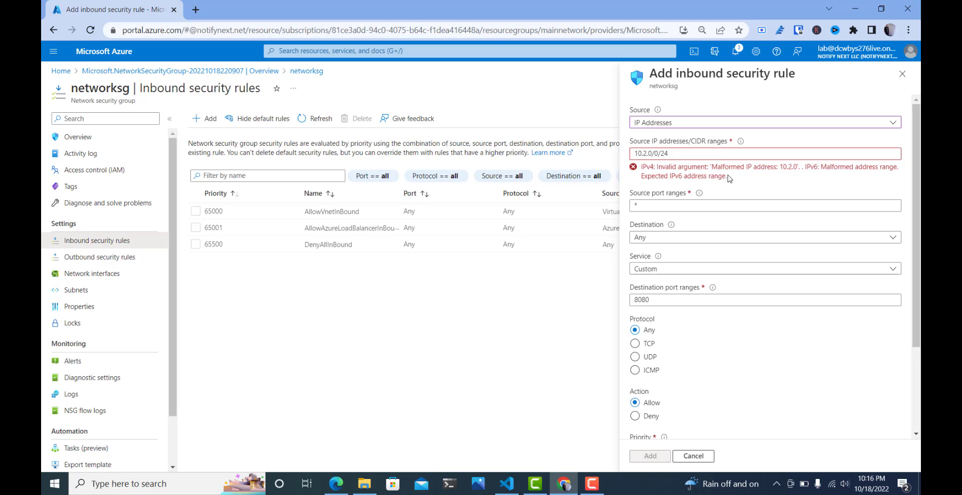
{"action": "left_click", "coordinate": [661, 153]}
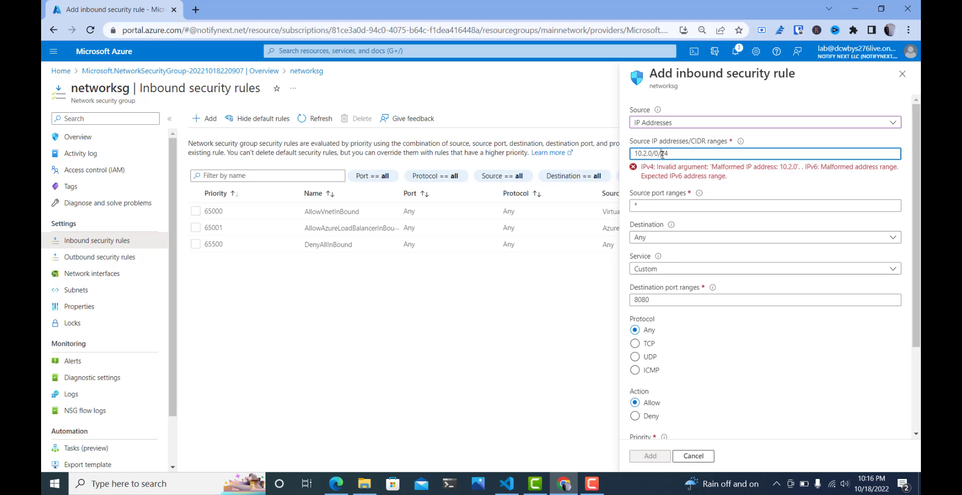
{"action": "type", "text": "."}
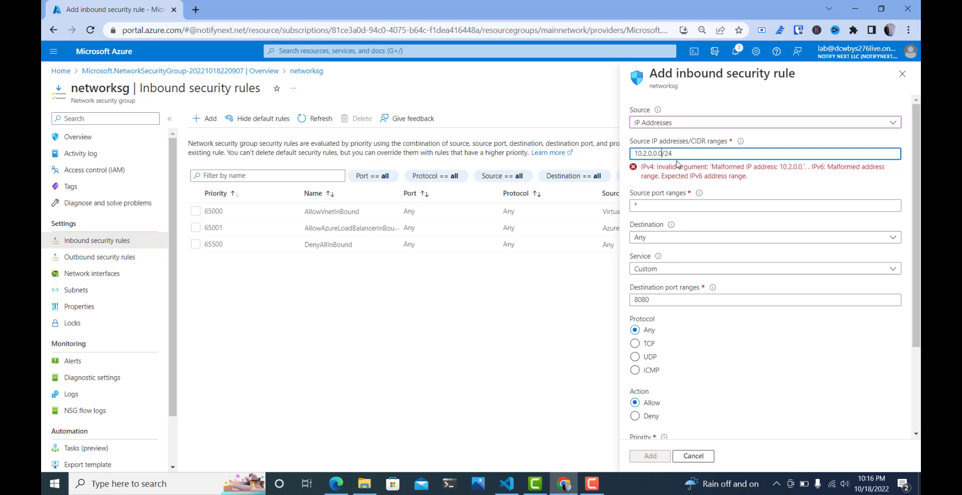
{"action": "type", "text": "0"}
{"action": "key", "text": "BackSpace"}
{"action": "key", "text": "BackSpace"}
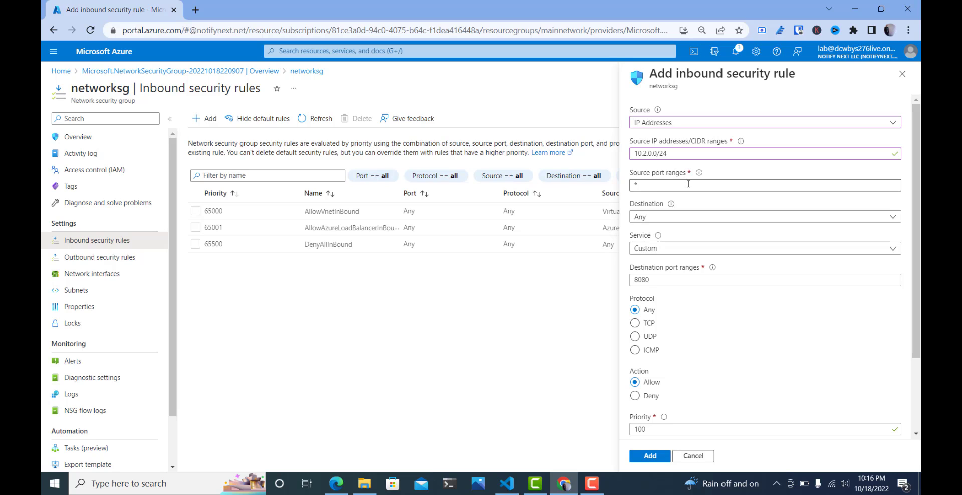
- Choose Any as the inbound rule's destination and RDP as its service, and add the rule to the security group
{"action": "left_click", "coordinate": [664, 217]}
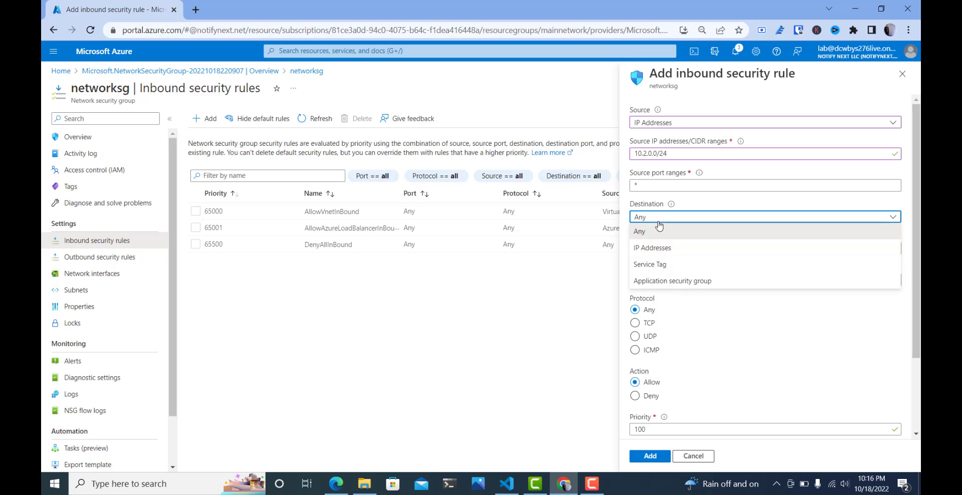
{"action": "left_click", "coordinate": [659, 224]}
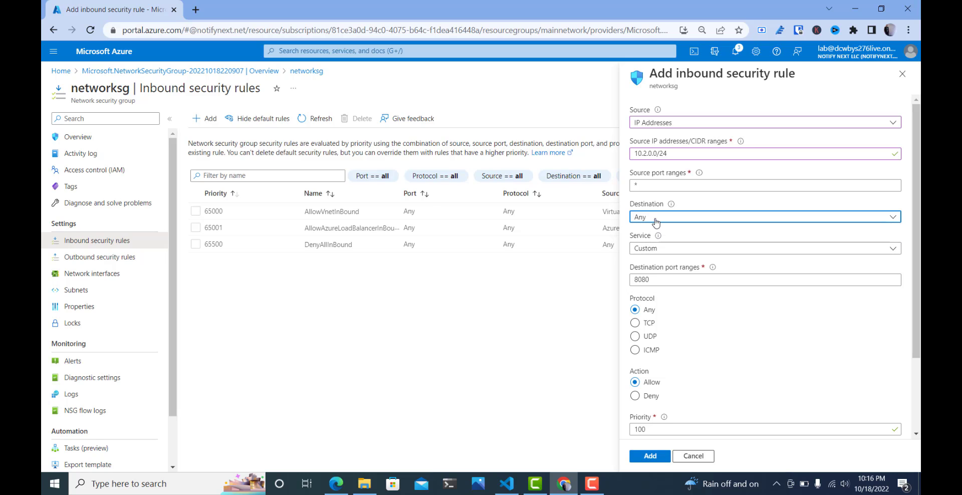
{"action": "left_click", "coordinate": [655, 218]}
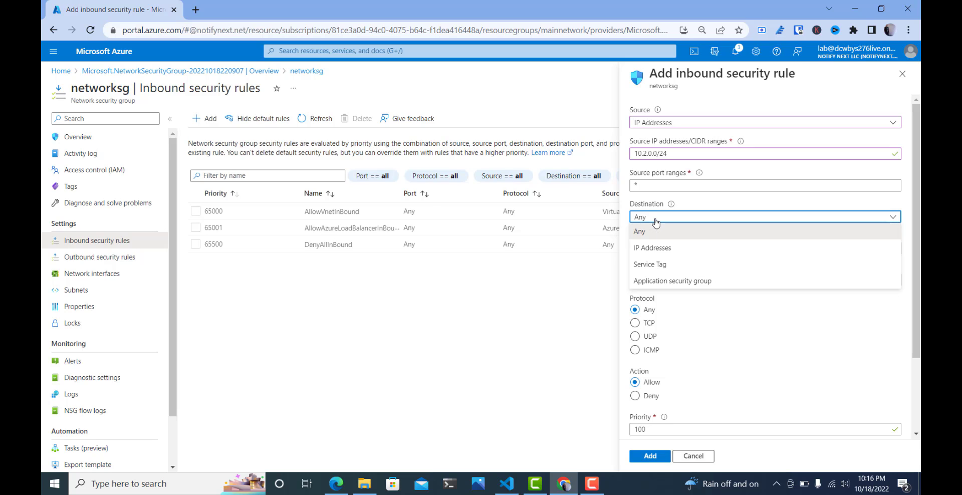
{"action": "left_click", "coordinate": [655, 229]}
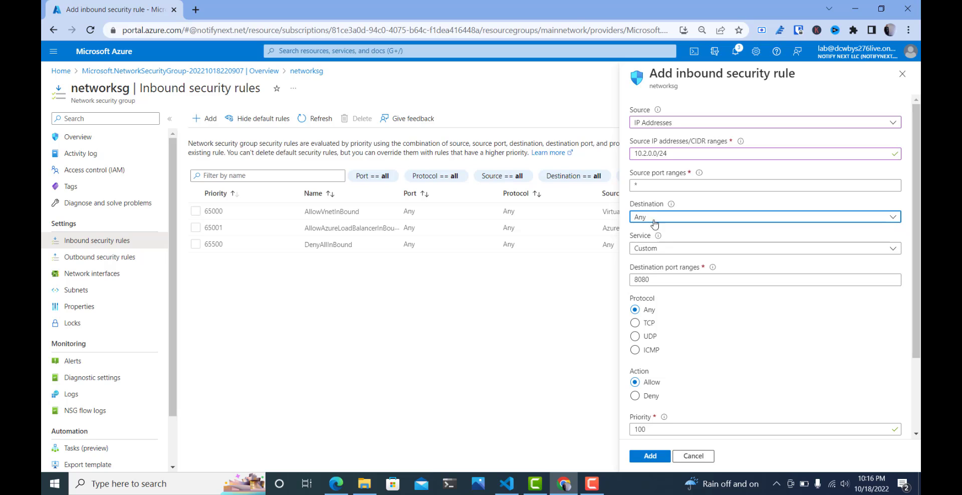
{"action": "left_click", "coordinate": [663, 248]}
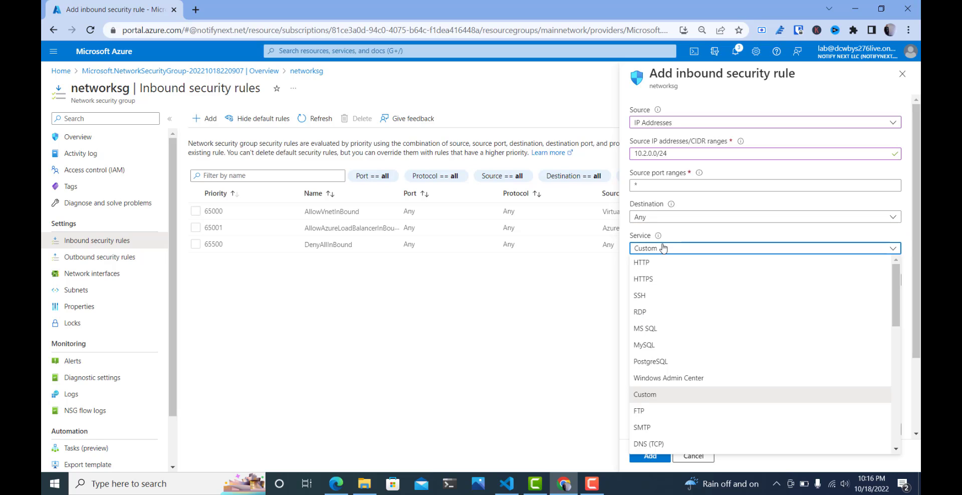
{"action": "left_click", "coordinate": [656, 220]}
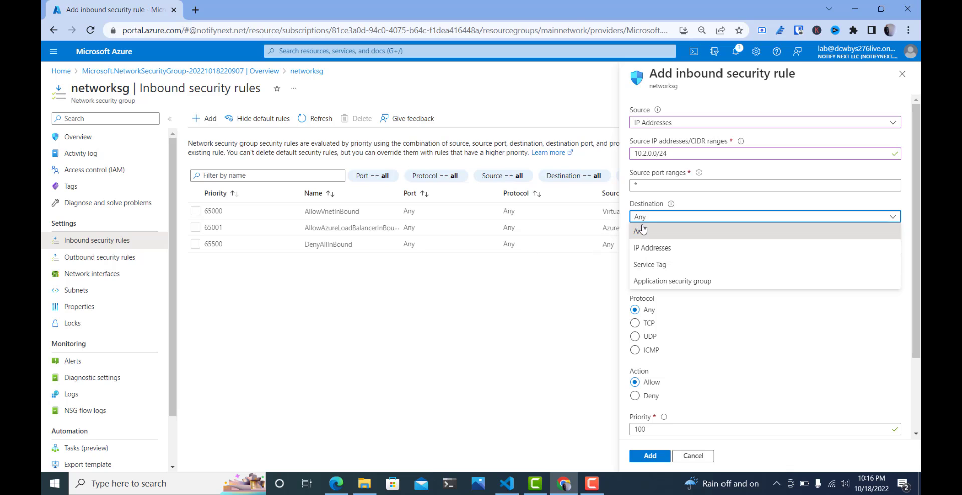
{"action": "left_click", "coordinate": [655, 204]}
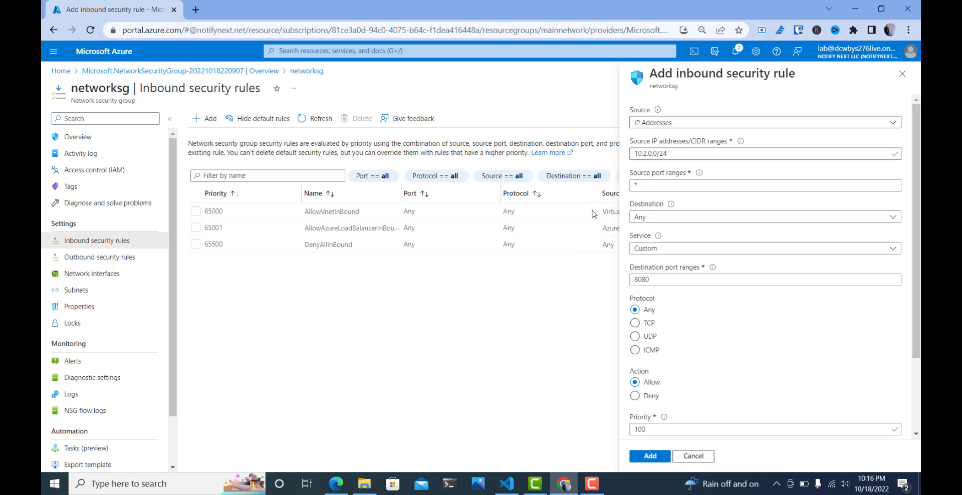
{"action": "left_click", "coordinate": [657, 249]}
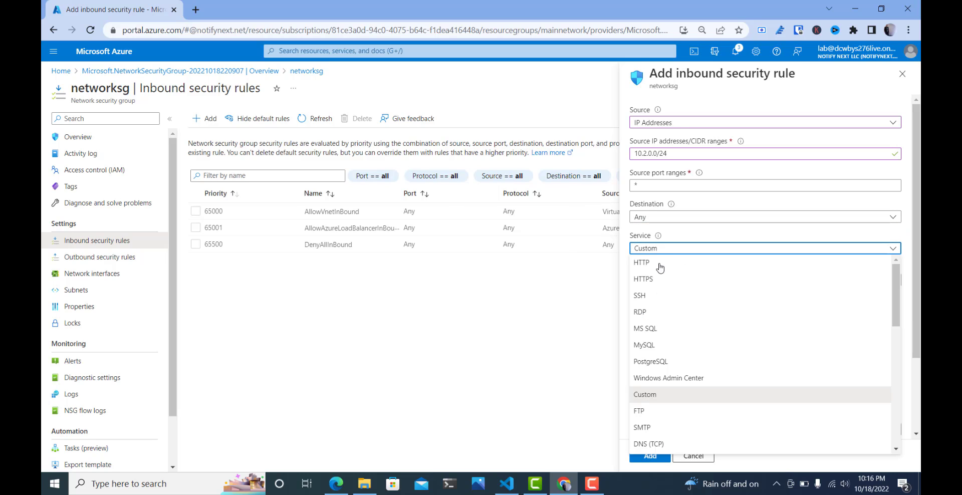
{"action": "left_click", "coordinate": [658, 312]}
{"action": "scroll", "coordinate": [693, 329], "scroll_direction": "down", "scroll_amount": 2}
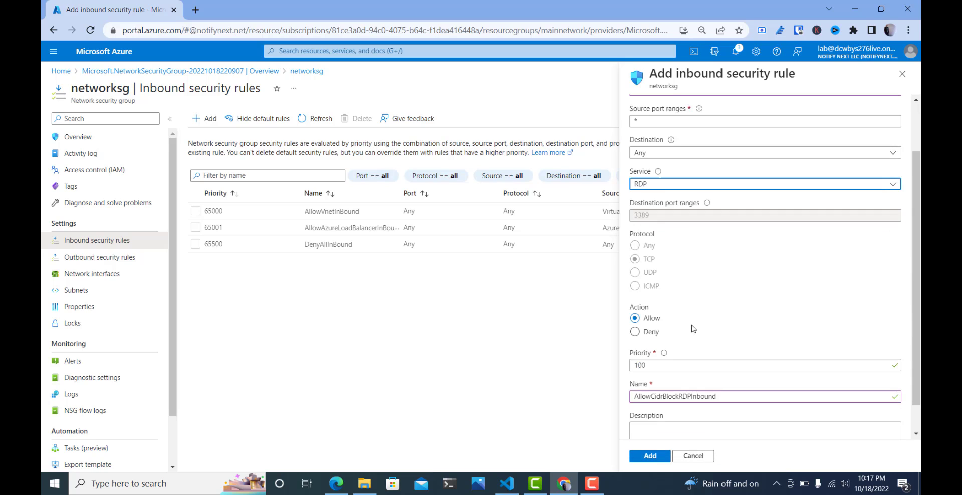
{"action": "left_click", "coordinate": [650, 456]}
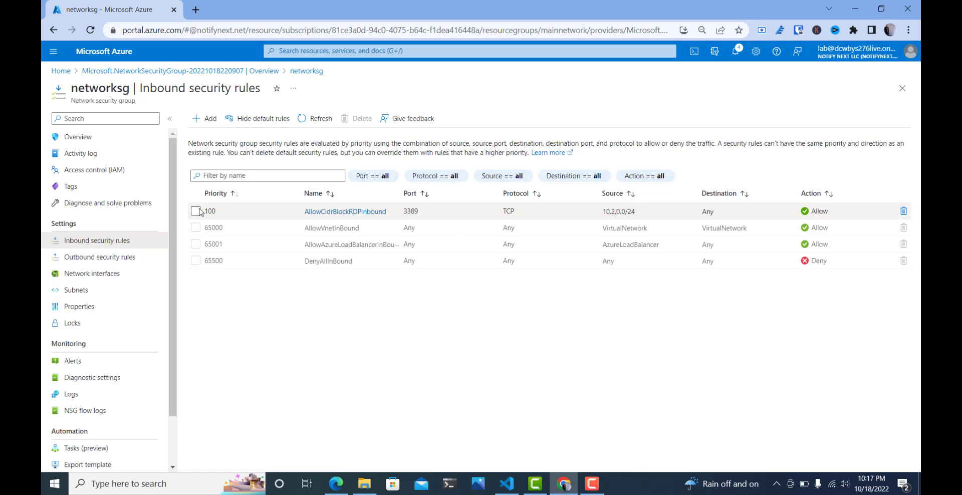
- Associate the example-nic network interface with the networksg security group
{"action": "left_click", "coordinate": [120, 273]}
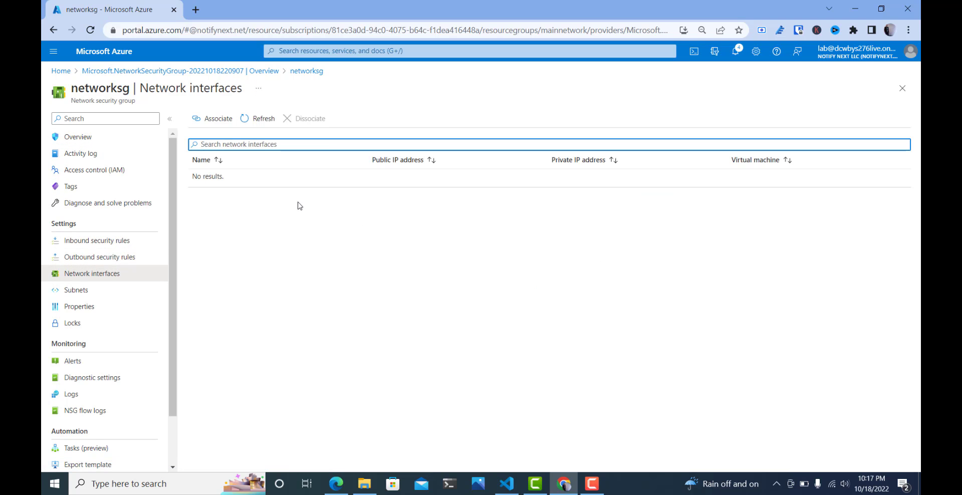
{"action": "left_click", "coordinate": [219, 123]}
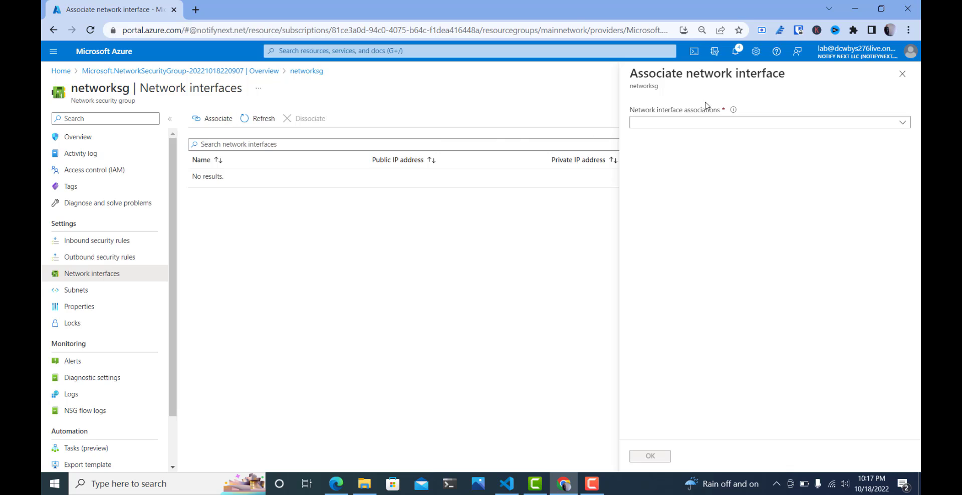
{"action": "left_click", "coordinate": [721, 123]}
{"action": "left_click", "coordinate": [710, 154]}
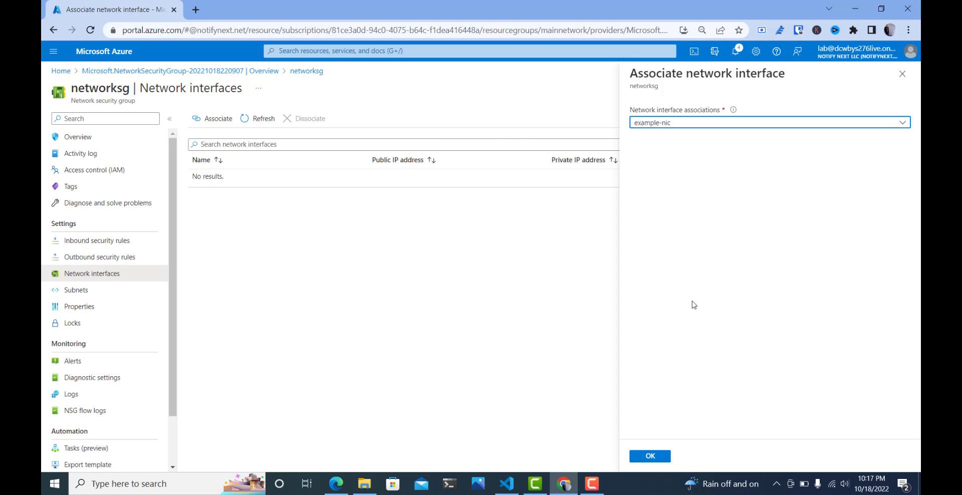
{"action": "left_click", "coordinate": [649, 456]}
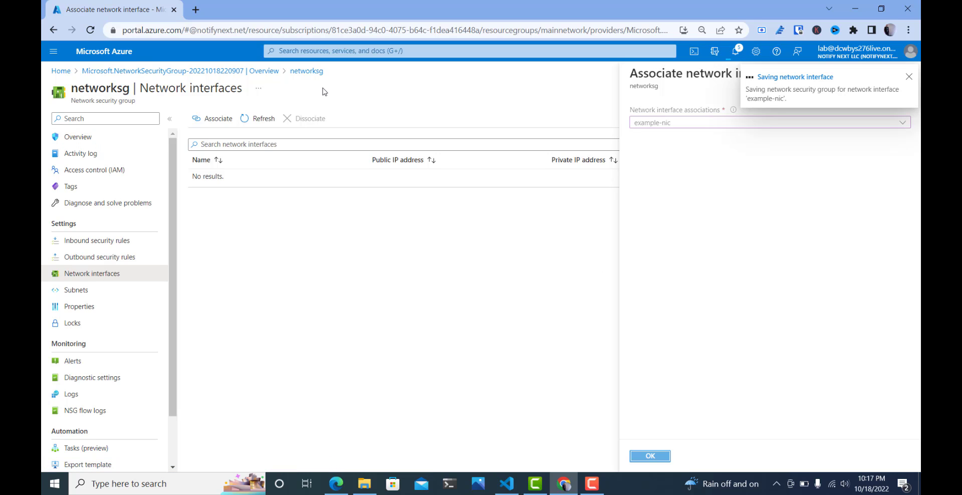
- Go back to the portal home, open the example-machine virtual machine and start a Bastion connection to it
{"action": "left_click", "coordinate": [58, 73]}
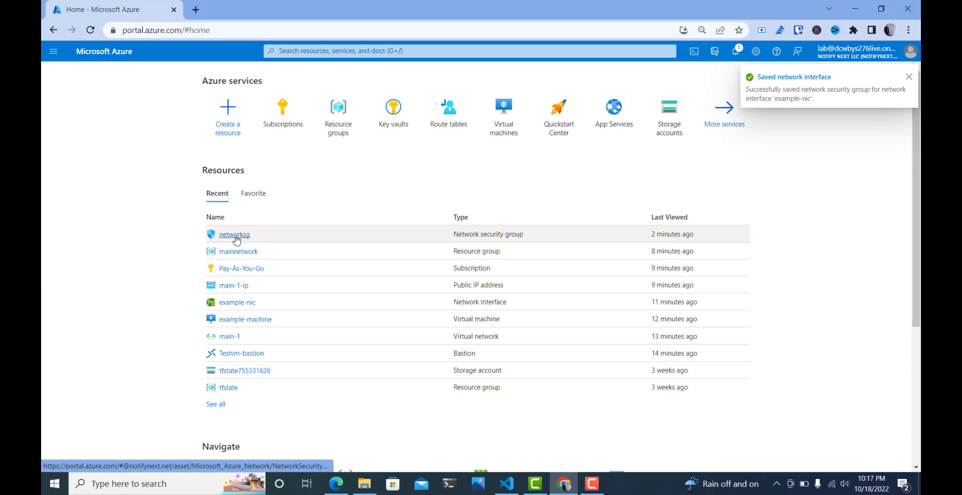
{"action": "left_click", "coordinate": [245, 320]}
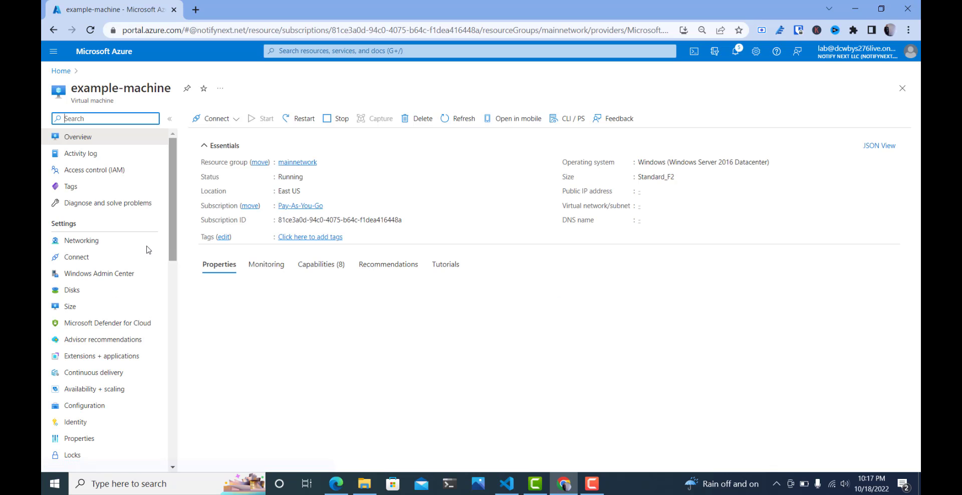
{"action": "left_click", "coordinate": [78, 258]}
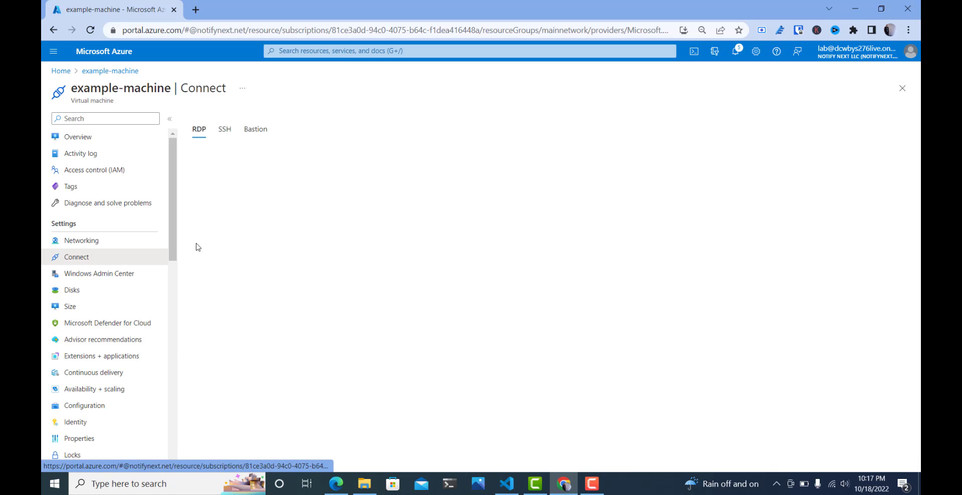
{"action": "left_click", "coordinate": [256, 156]}
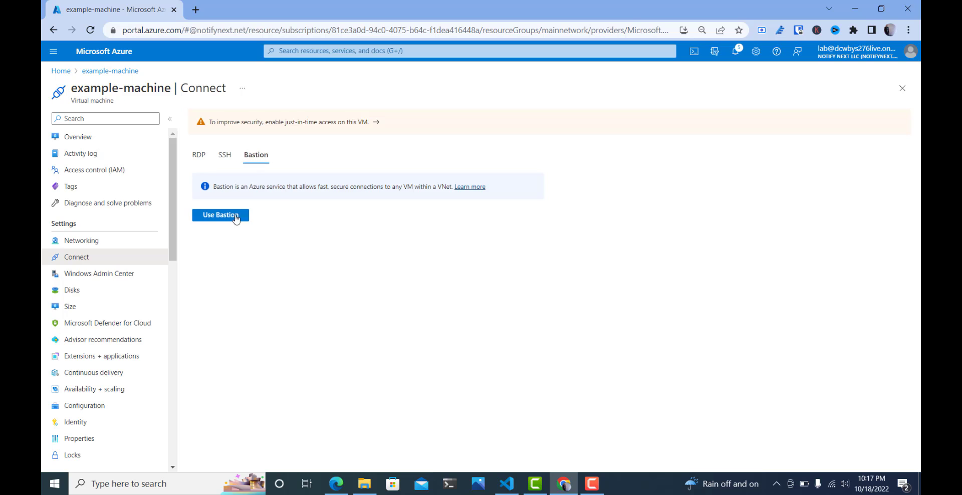
{"action": "left_click", "coordinate": [215, 215]}
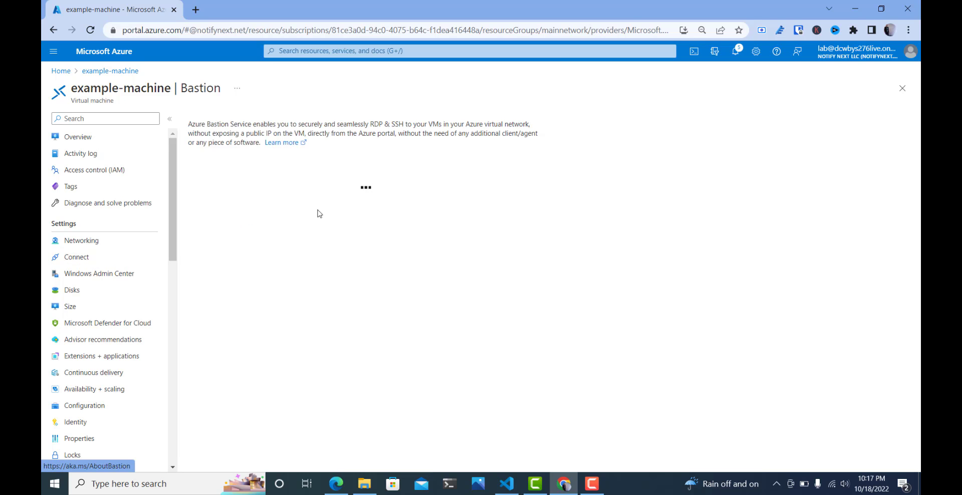
- Enter adminuser as the username for the Bastion connection
{"action": "left_click", "coordinate": [390, 236]}
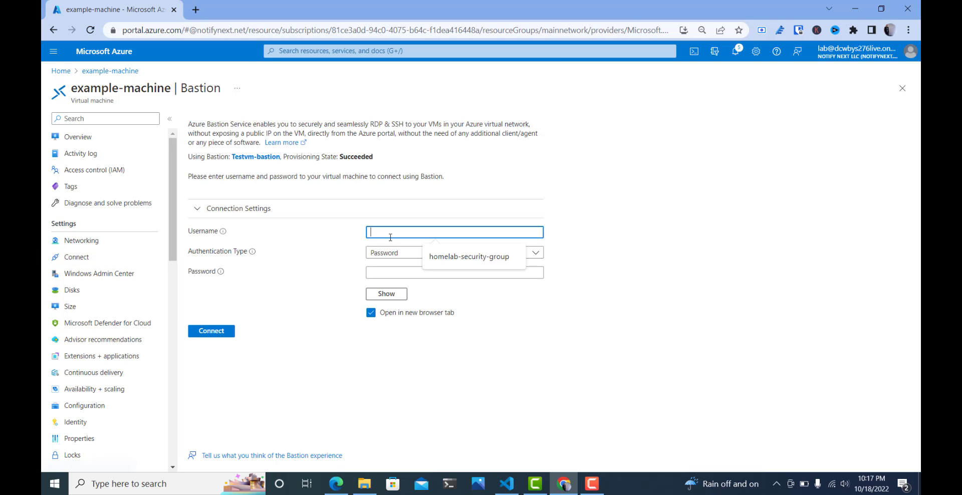
{"action": "type", "text": "adminus"}
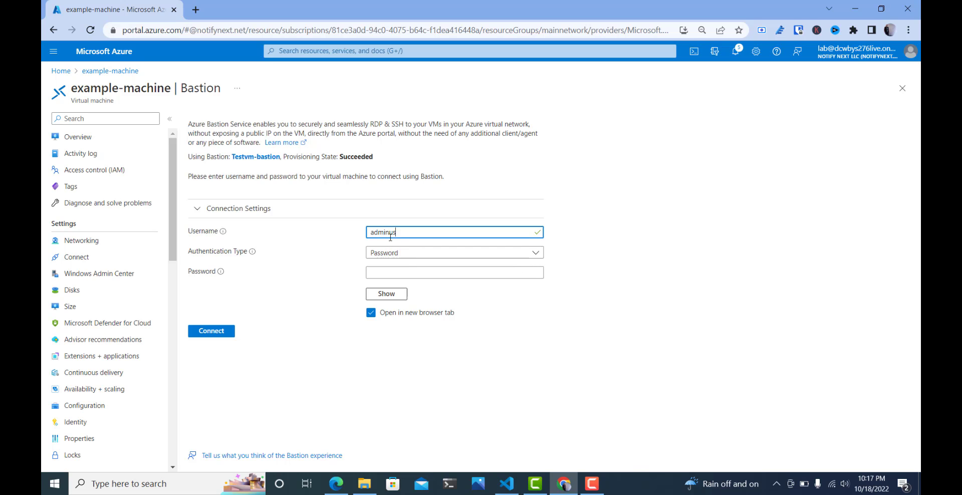
{"action": "type", "text": "er"}
{"action": "key", "text": "Tab"}
{"action": "key", "text": "Tab"}
{"action": "key", "text": "Tab"}
- Copy the admin password from maint.tf in Visual Studio Code into the Bastion password field and connect to the machine
{"action": "key", "text": "alt+Tab"}
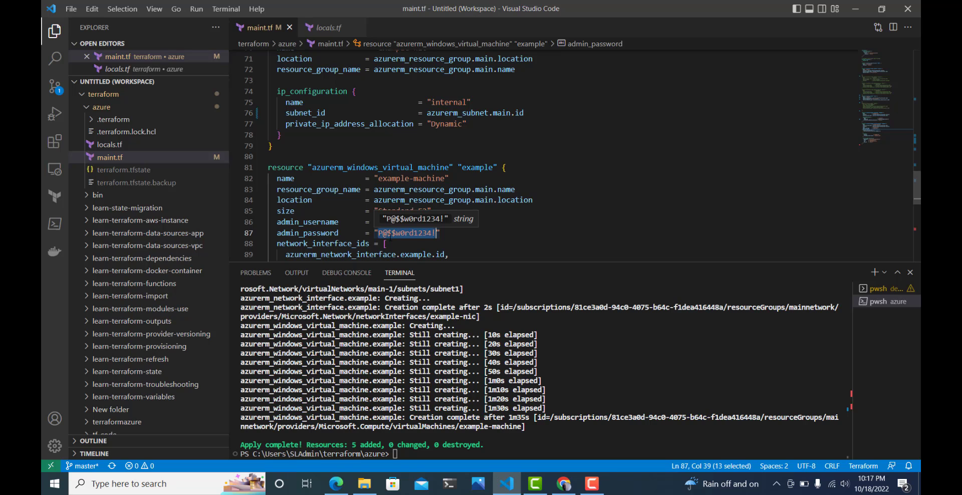
{"action": "key", "text": "alt+Tab"}
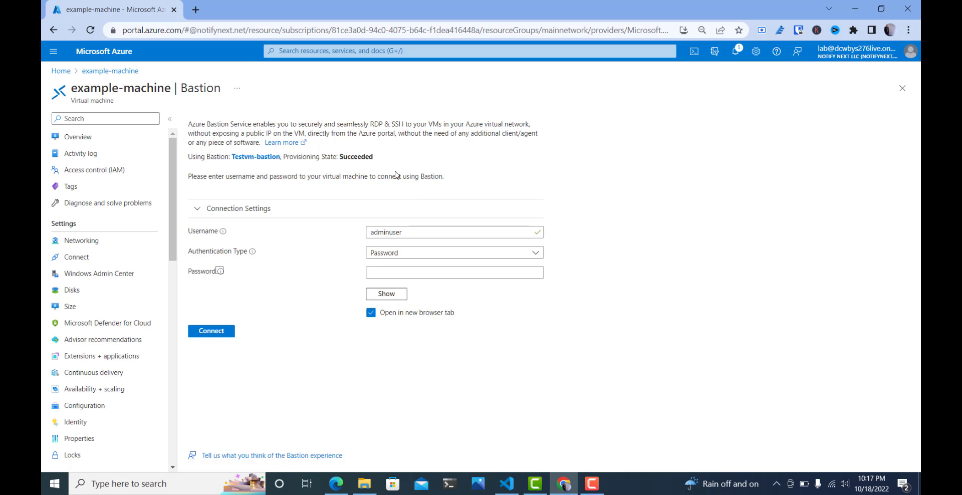
{"action": "left_click", "coordinate": [387, 272]}
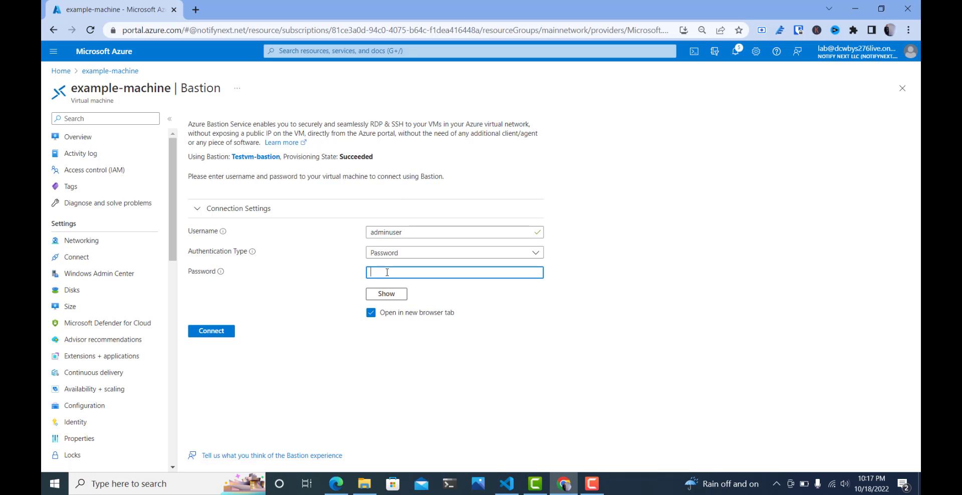
{"action": "key", "text": "alt+Tab"}
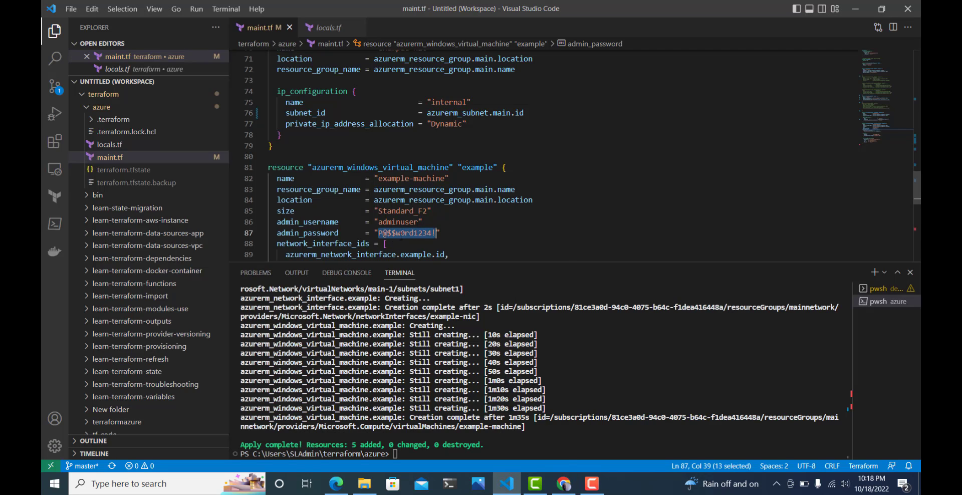
{"action": "right_click", "coordinate": [401, 234]}
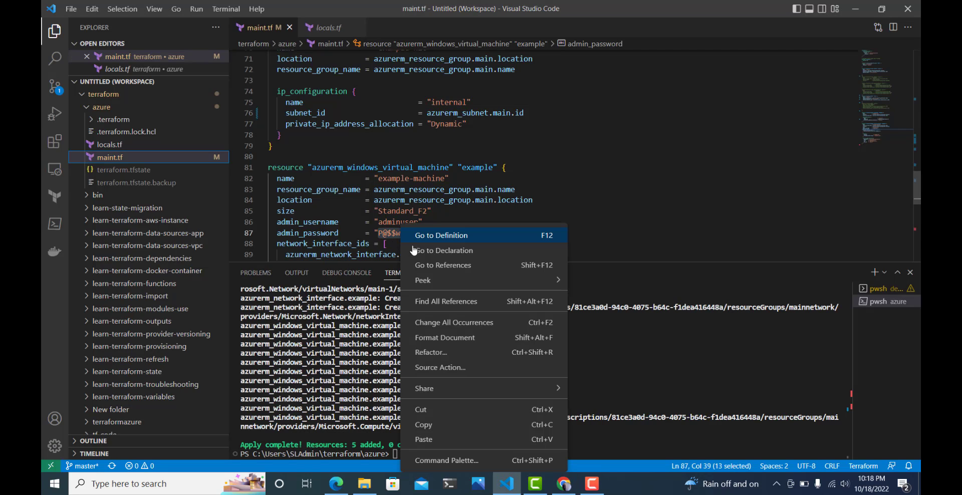
{"action": "left_click", "coordinate": [438, 425]}
{"action": "key", "text": "alt+Tab"}
{"action": "key", "text": "ctrl+v"}
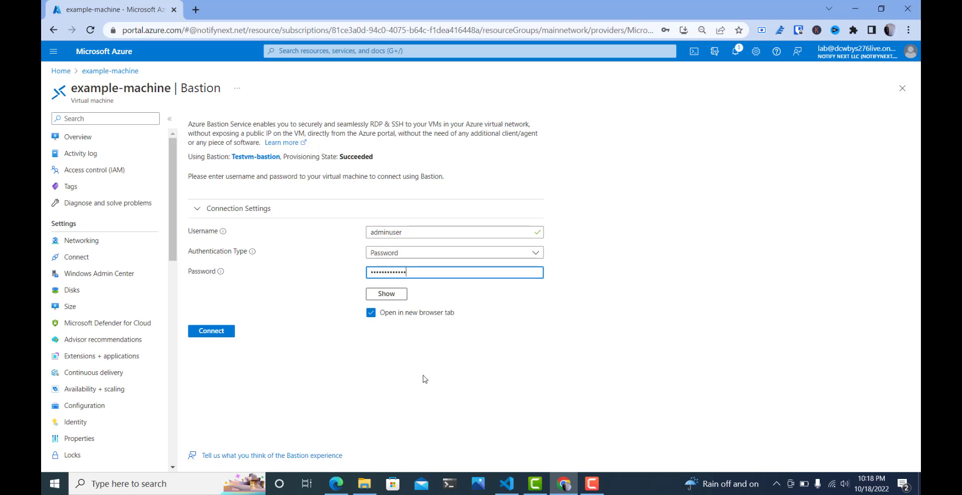
{"action": "left_click", "coordinate": [210, 337]}
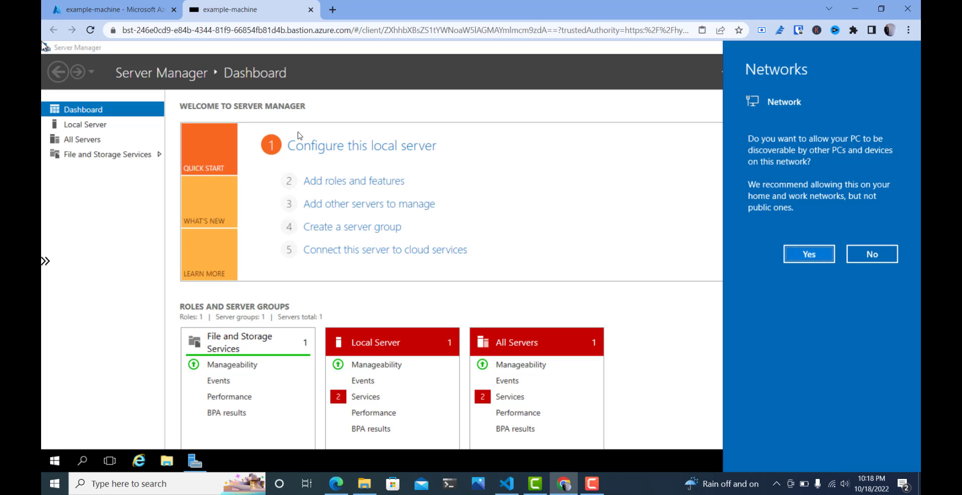
- Allow the remote machine to be discoverable on its network and close Server Manager
{"action": "left_click", "coordinate": [802, 257]}
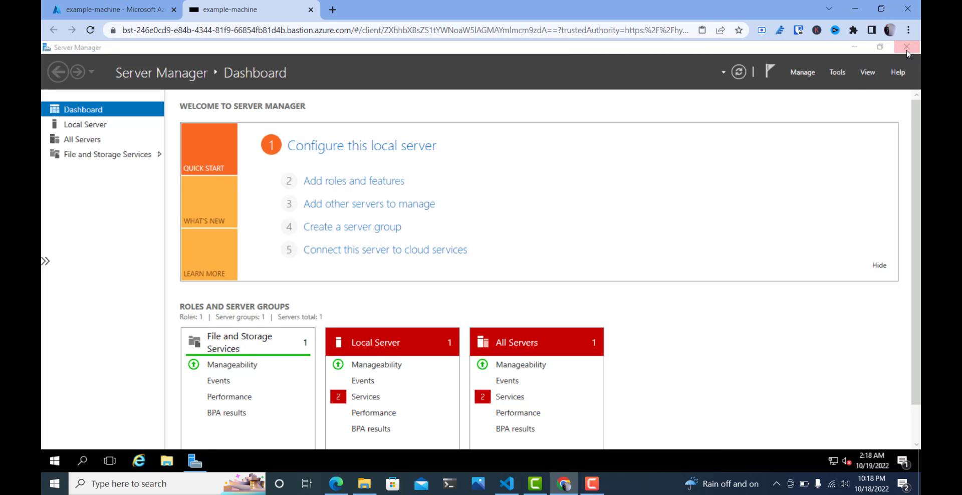
{"action": "left_click", "coordinate": [906, 48]}
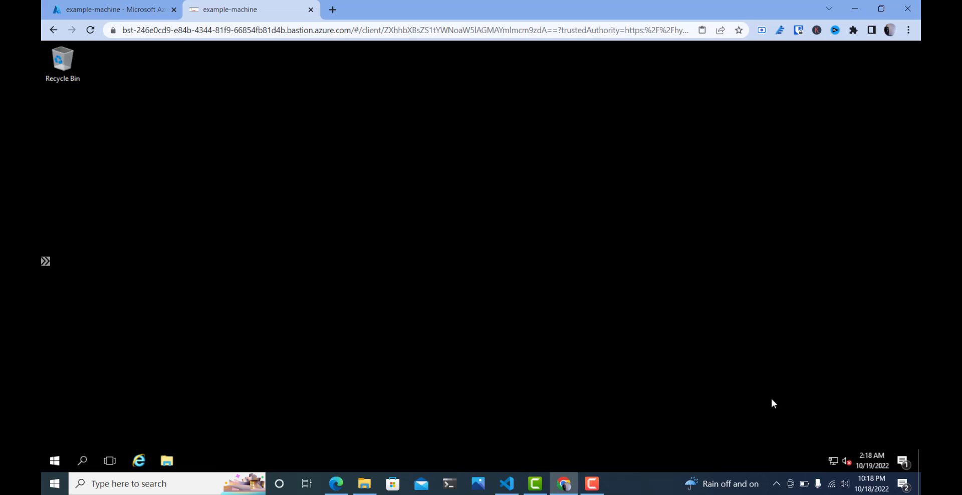
- Open the Network and Sharing Center on the remote machine and show its adapter settings
{"action": "right_click", "coordinate": [835, 466]}
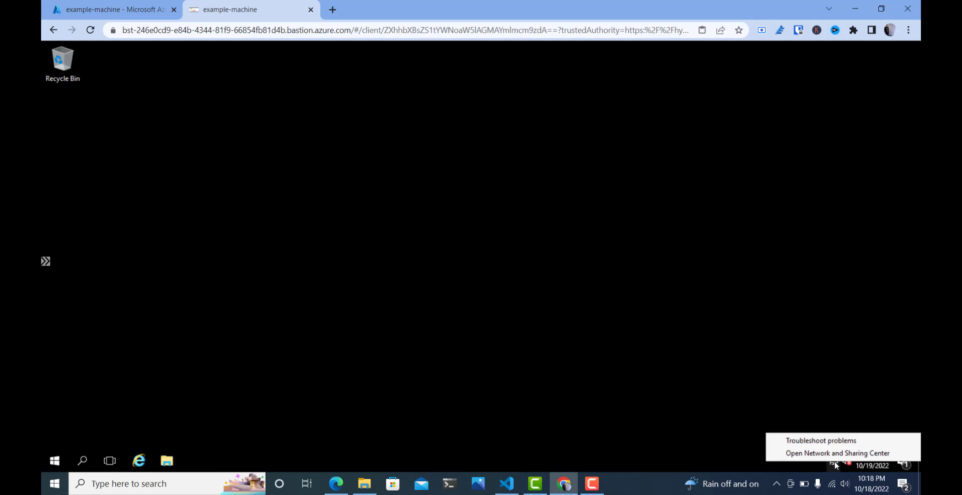
{"action": "left_click", "coordinate": [818, 455]}
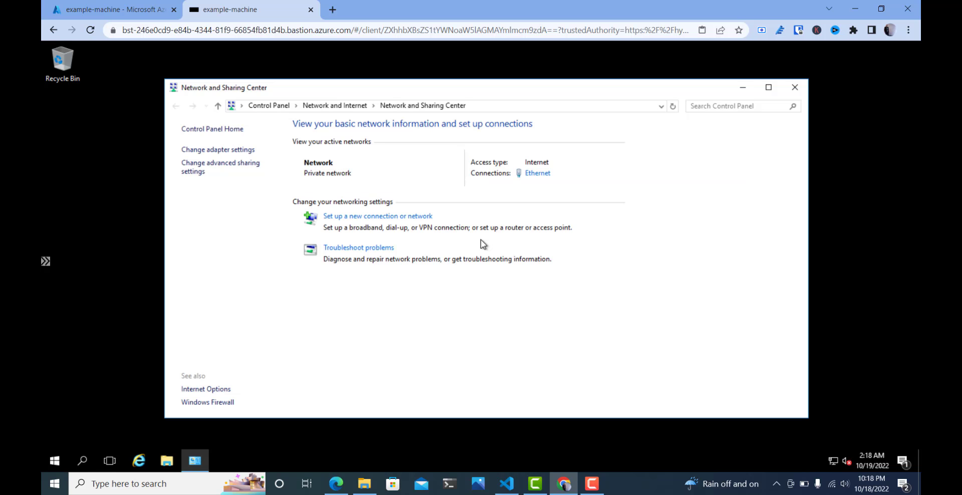
{"action": "left_click", "coordinate": [235, 150]}
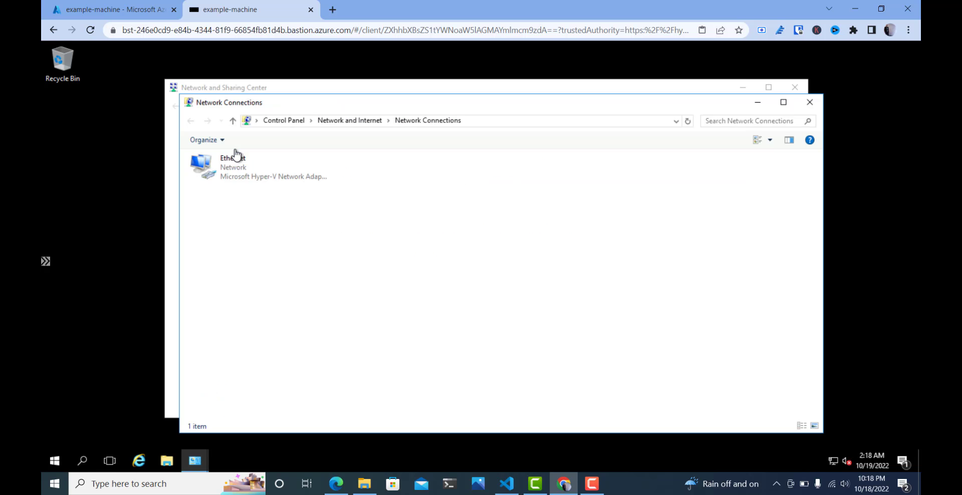
- Examine the IPv4 address in the Ethernet adapter's connection details and close the details and status dialogs
{"action": "left_click", "coordinate": [254, 162]}
{"action": "right_click", "coordinate": [254, 162]}
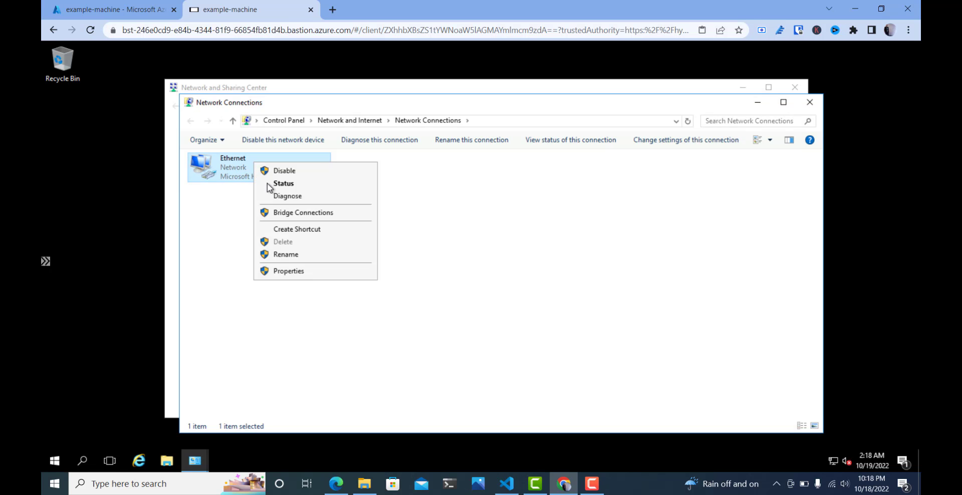
{"action": "left_click", "coordinate": [269, 184]}
{"action": "left_click", "coordinate": [416, 243]}
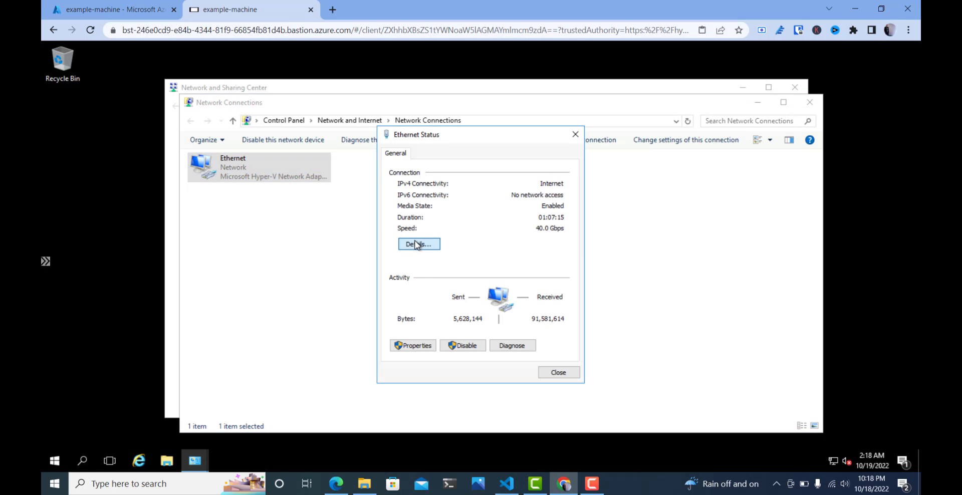
{"action": "left_click", "coordinate": [539, 239]}
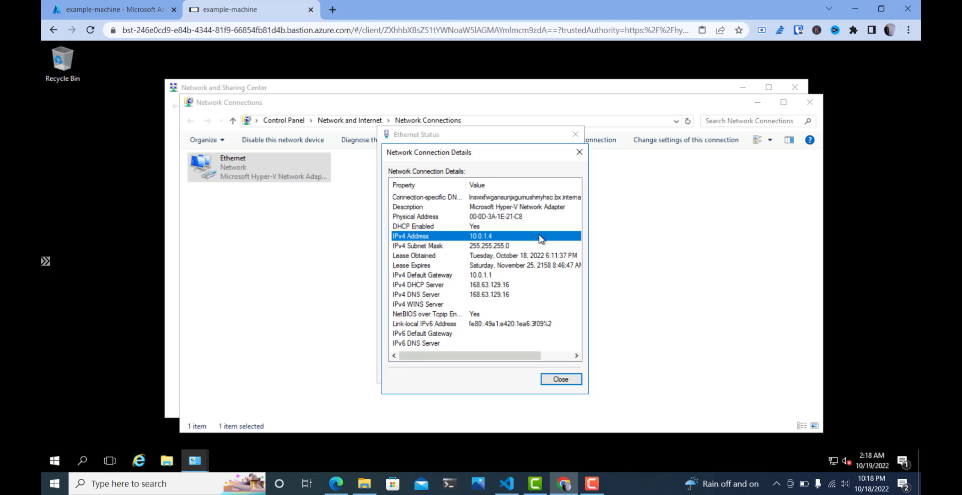
{"action": "left_click", "coordinate": [580, 152]}
{"action": "left_click", "coordinate": [575, 134]}
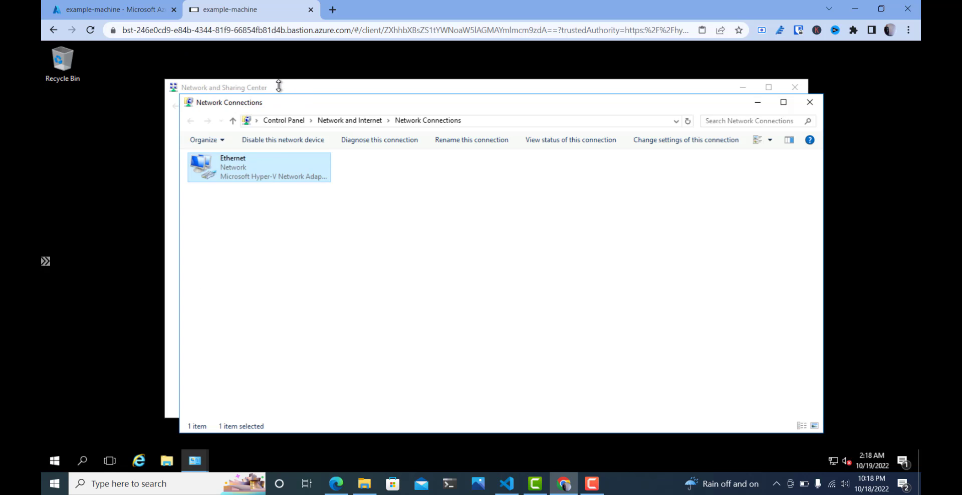
{"action": "left_click", "coordinate": [236, 69]}
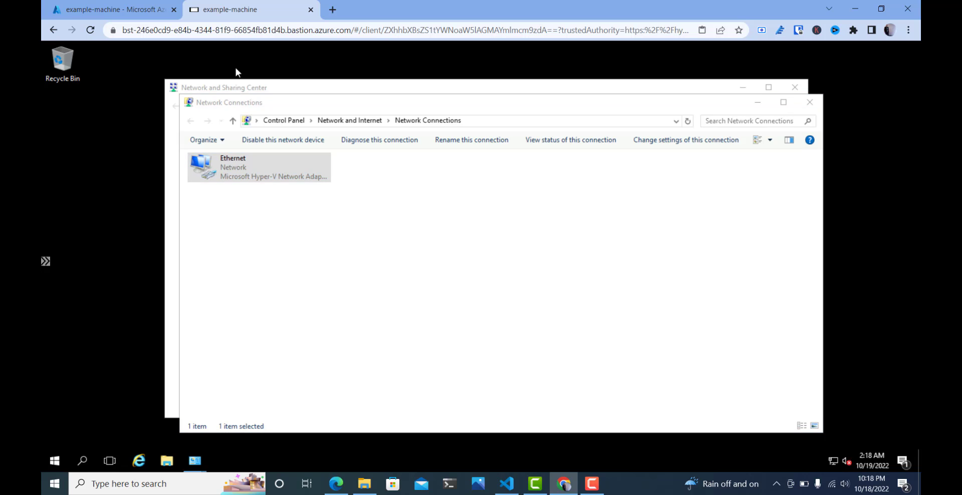